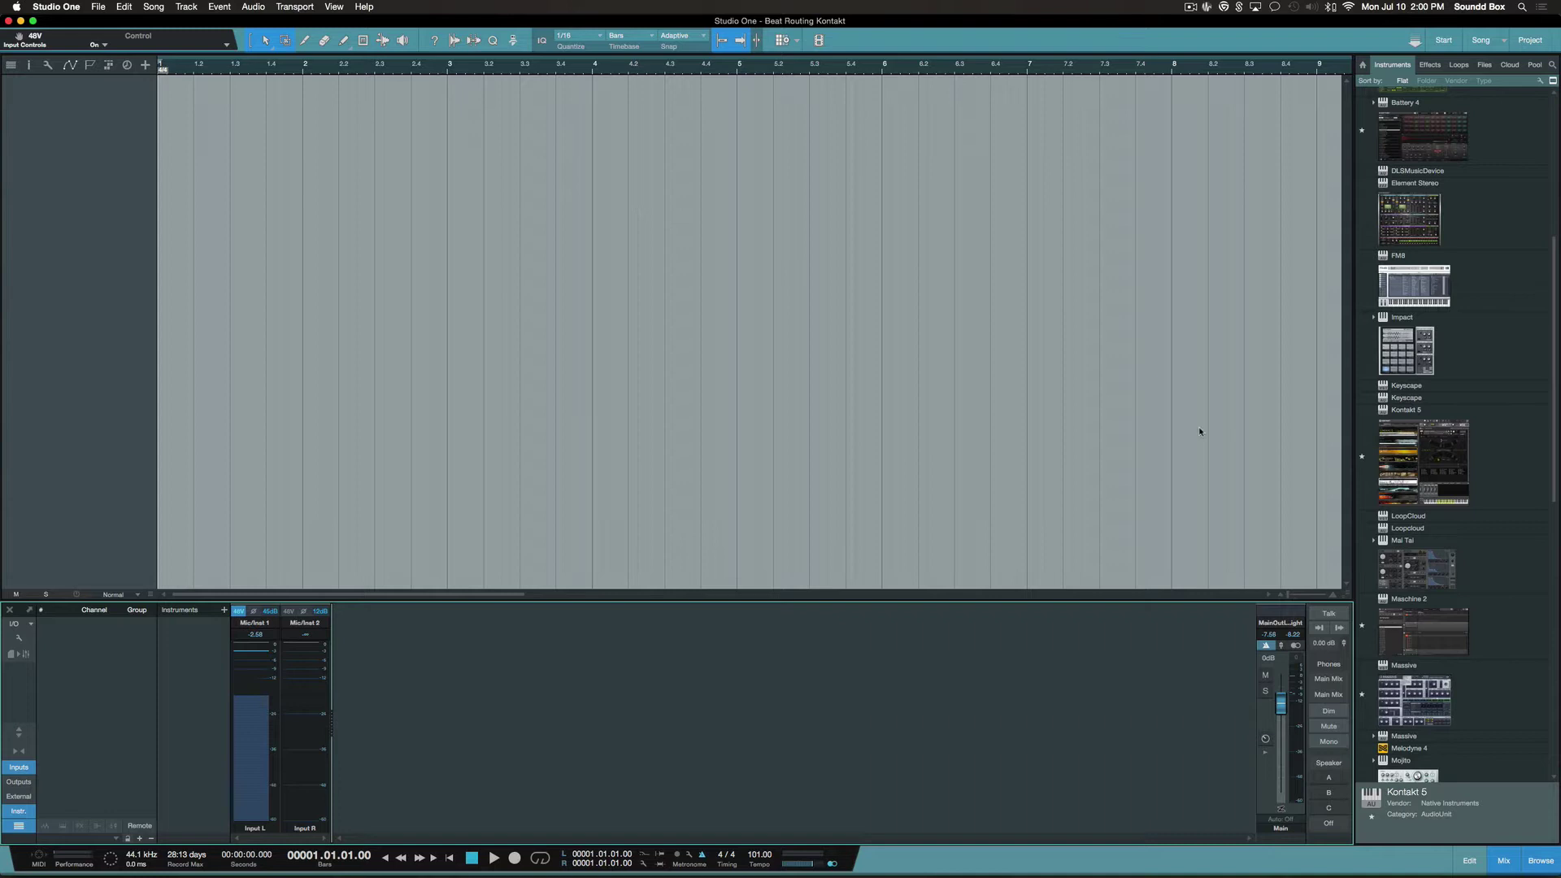
# Add a Kontakt 5 instrument track and expand Alicia's Keys' Instruments to show Alicia Keys.nki.
pyautogui.moveTo(1437, 468); pyautogui.dragTo(949, 353)
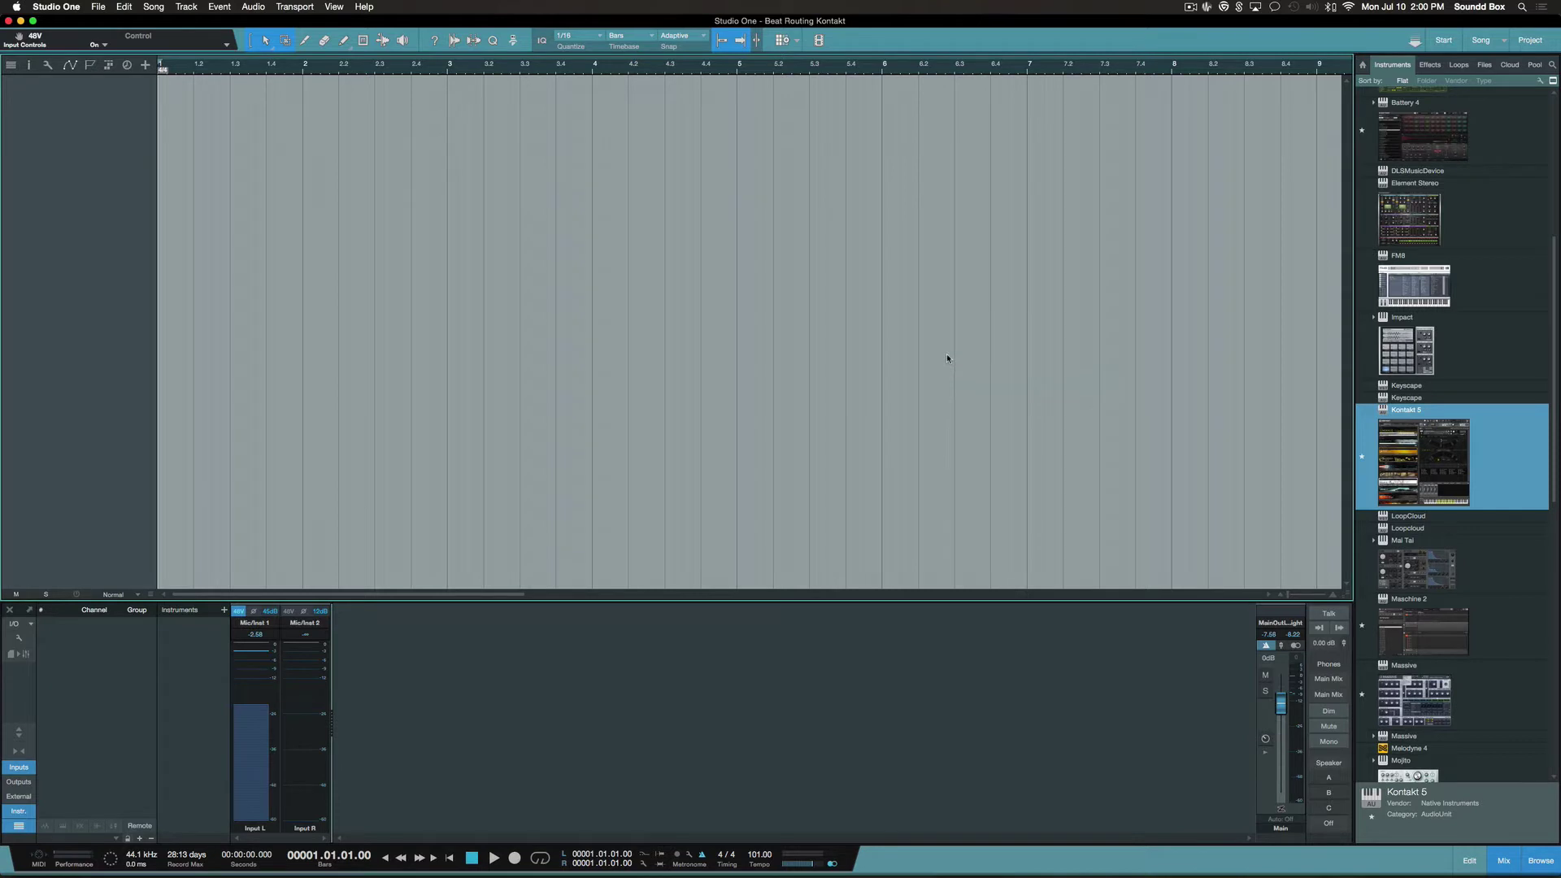
pyautogui.moveTo(946, 358); pyautogui.dragTo(947, 358)
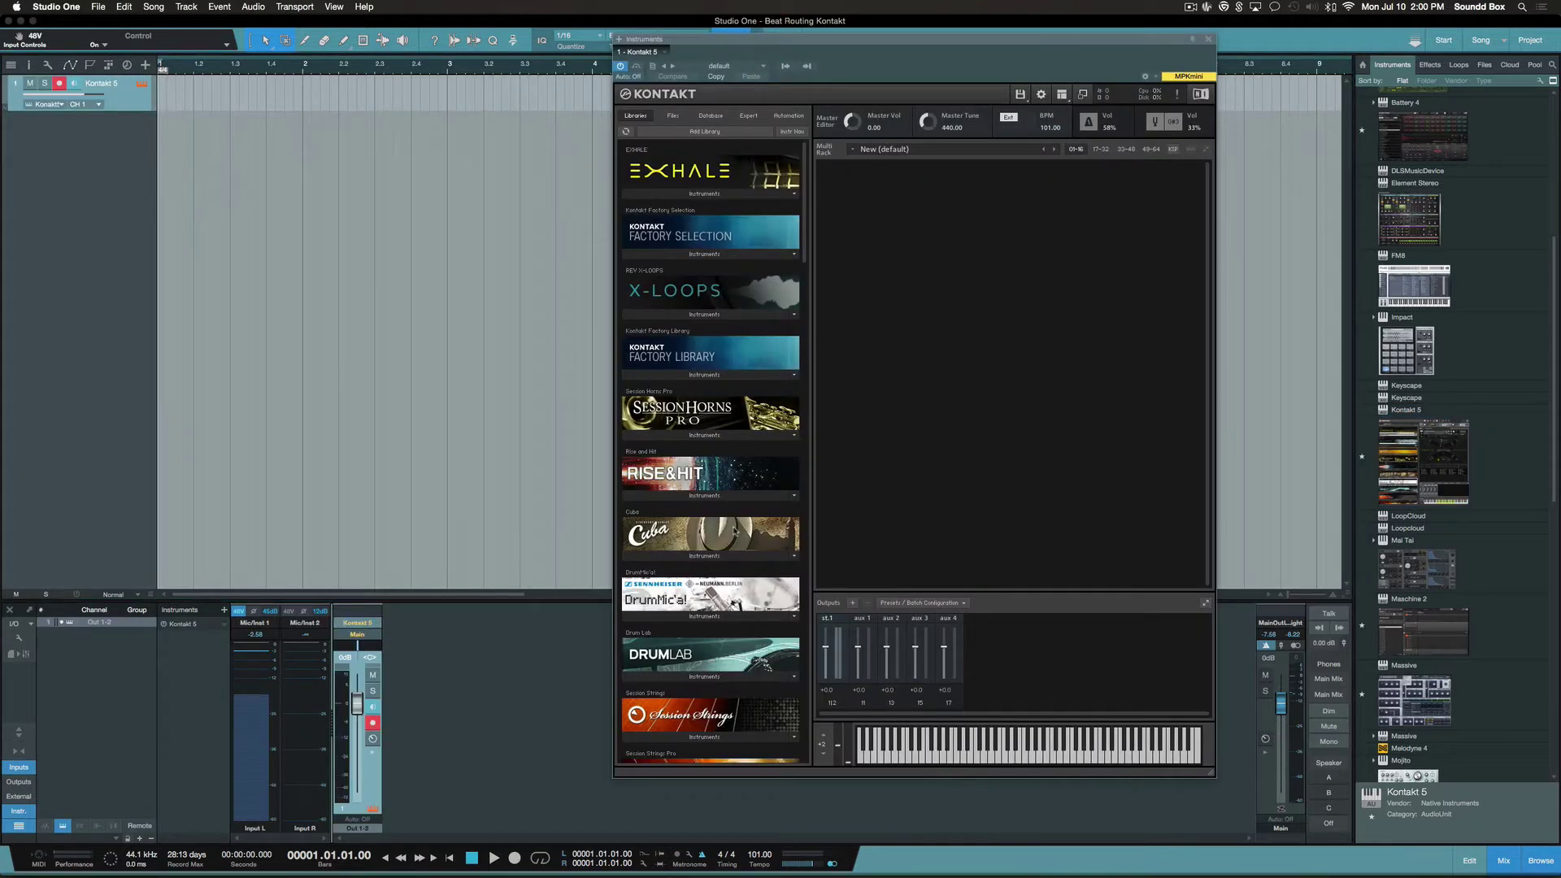
pyautogui.scroll(-10, 734, 530)
pyautogui.scroll(-4, 734, 530)
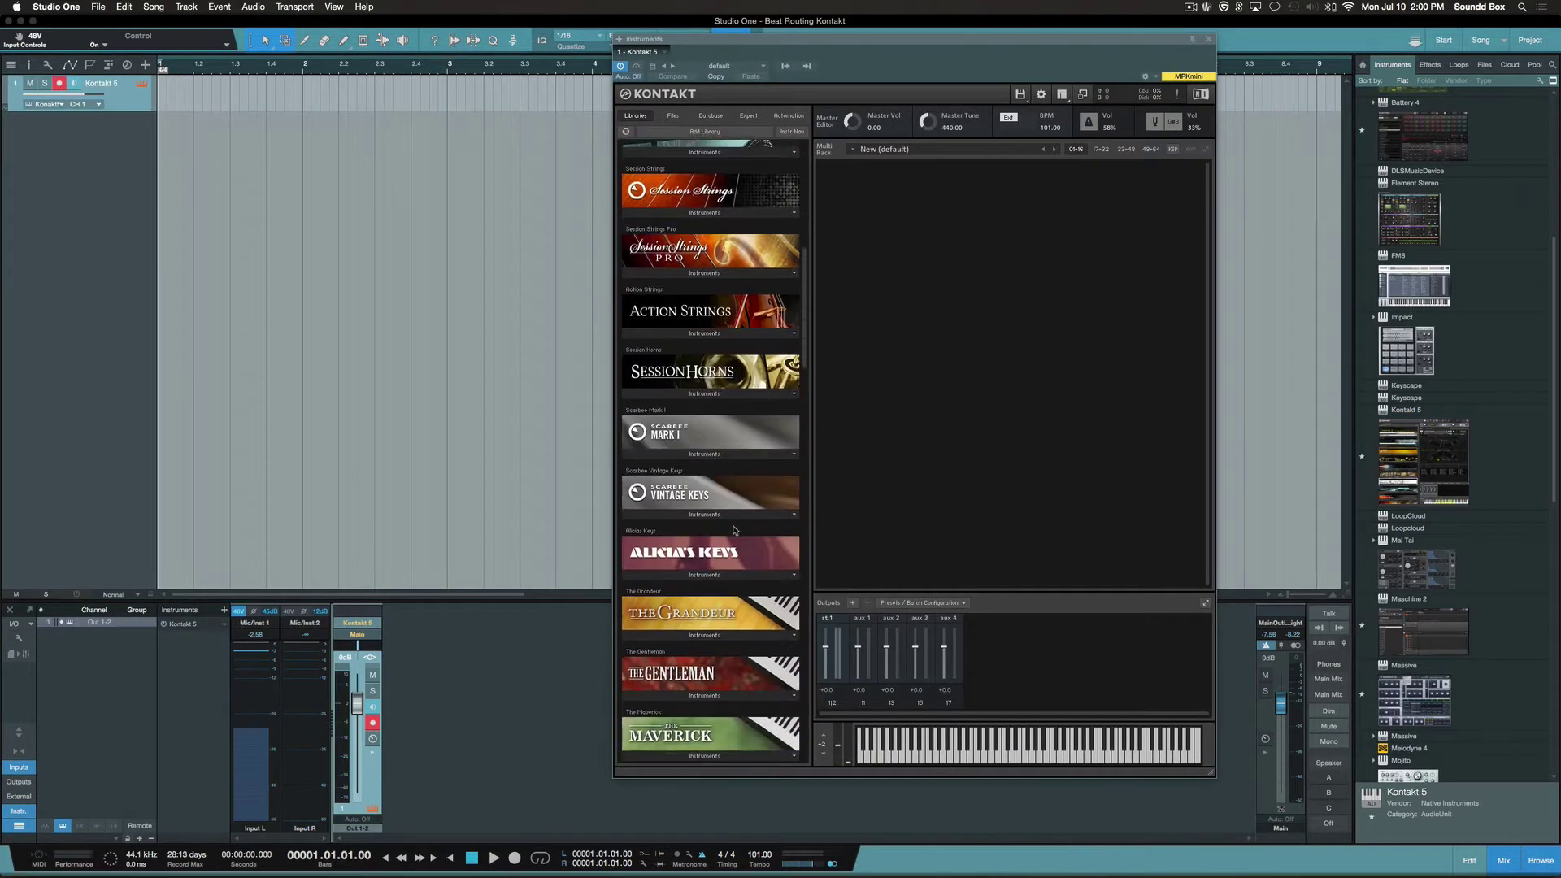
pyautogui.click(696, 577)
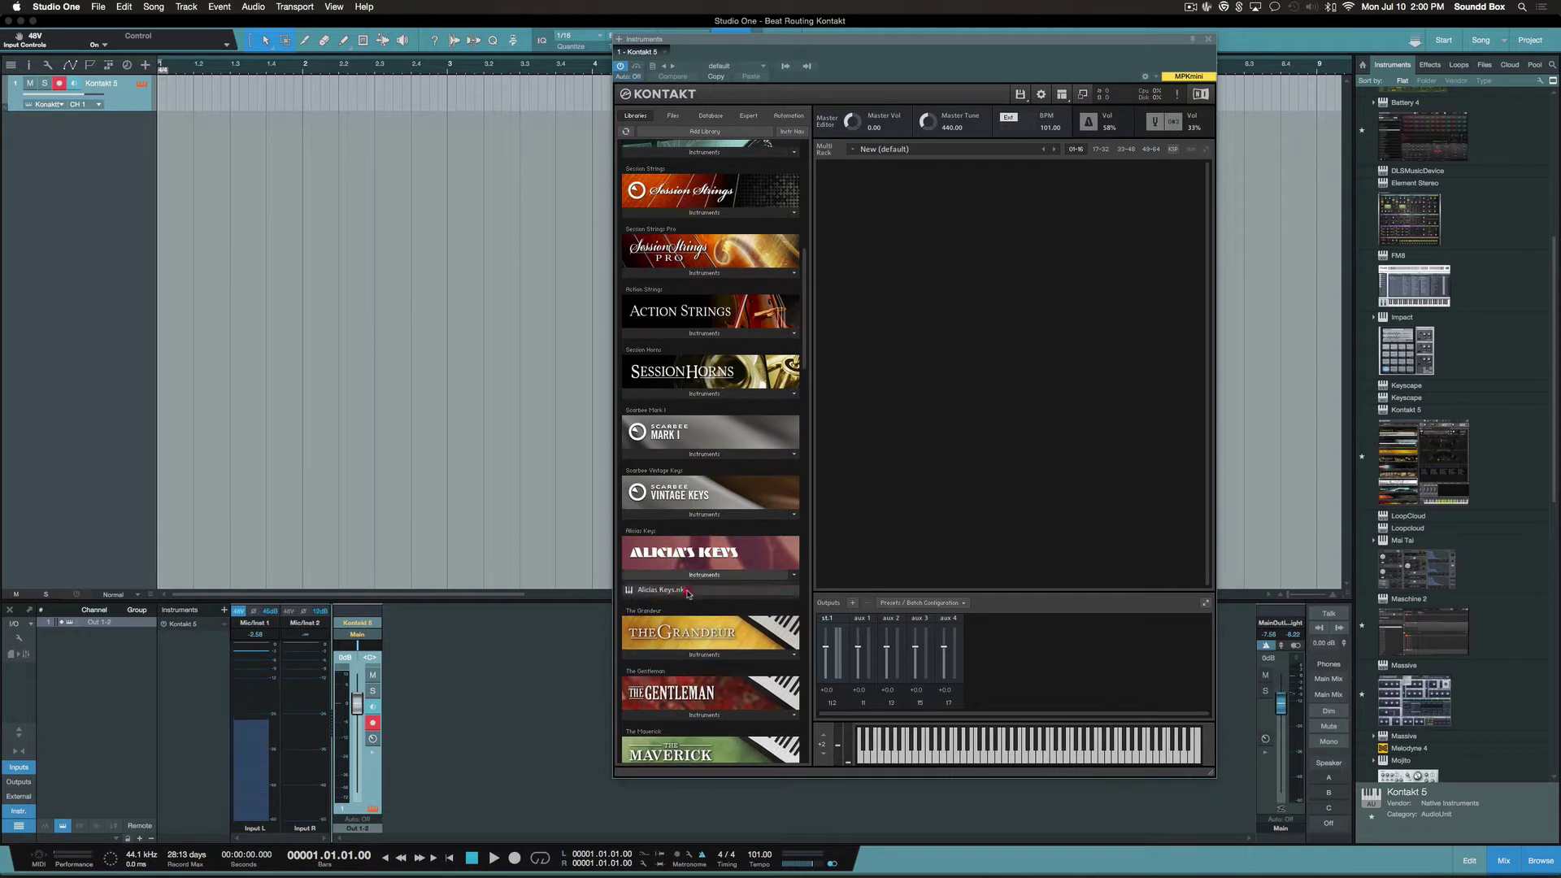
pyautogui.moveTo(696, 590); pyautogui.dragTo(910, 453)
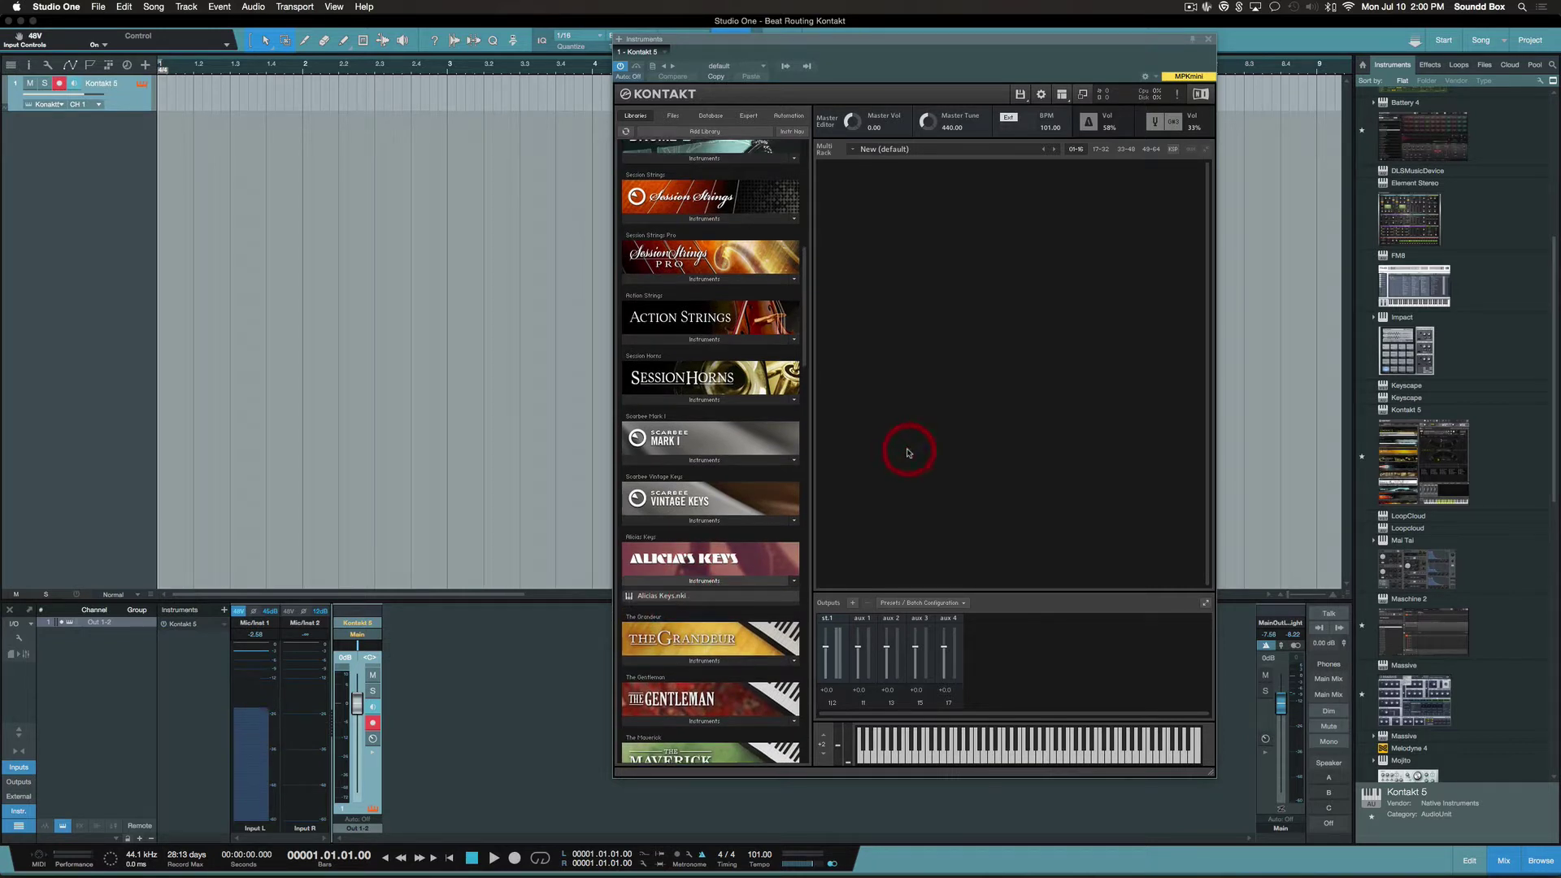
# Load Alicia's Keys.nki, Scarbee's Good Vibrato.nki and X-LOOPS' REV X-LOOPS (Legacy).nki into Kontakt.
pyautogui.doubleClick(688, 597)
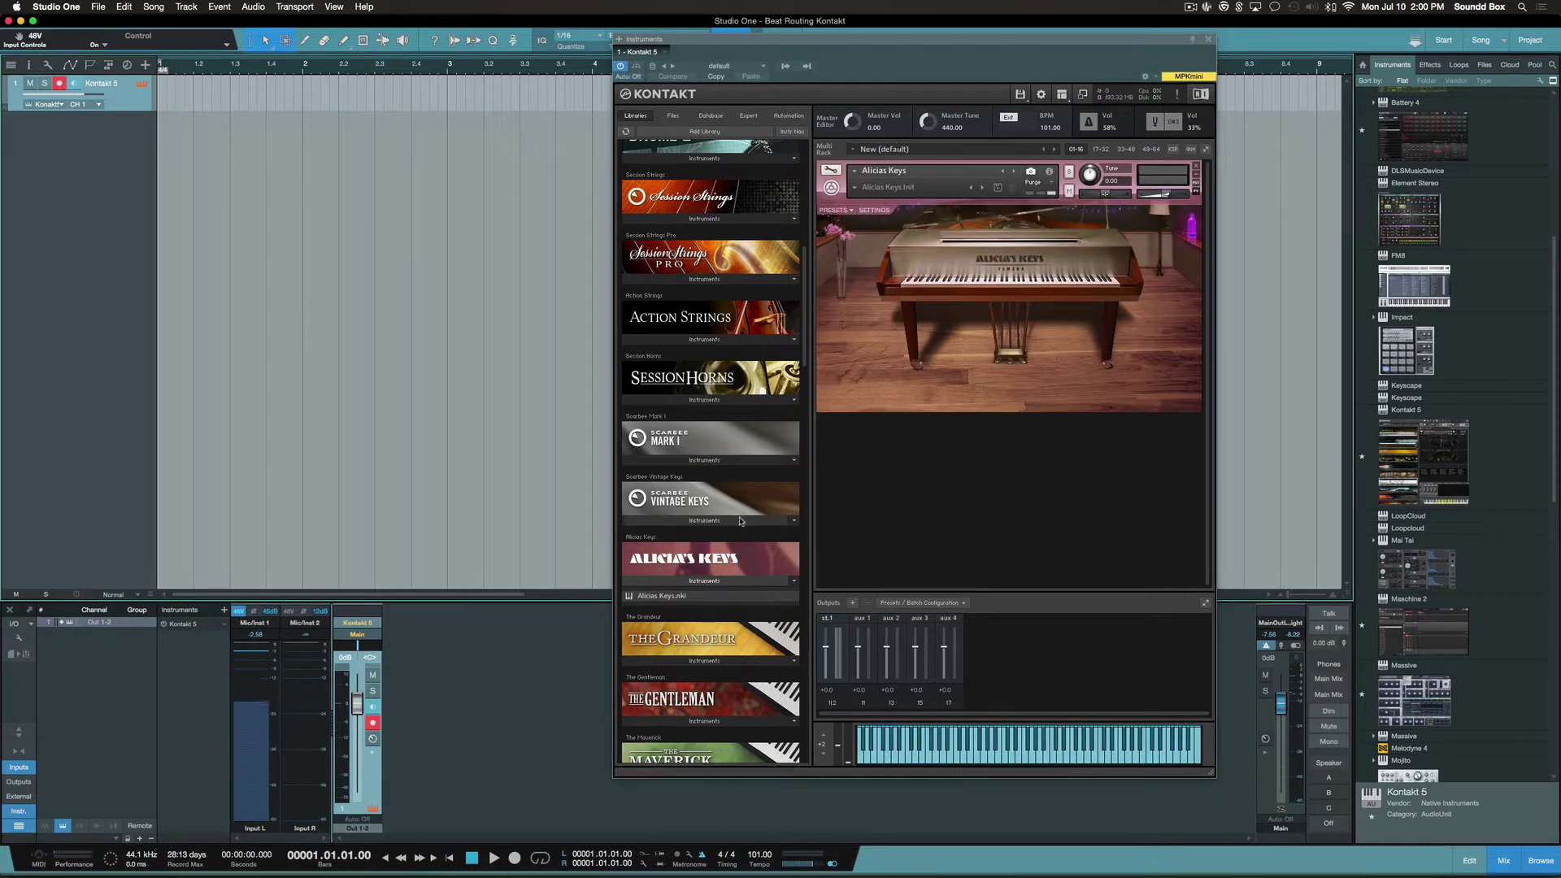
pyautogui.click(736, 522)
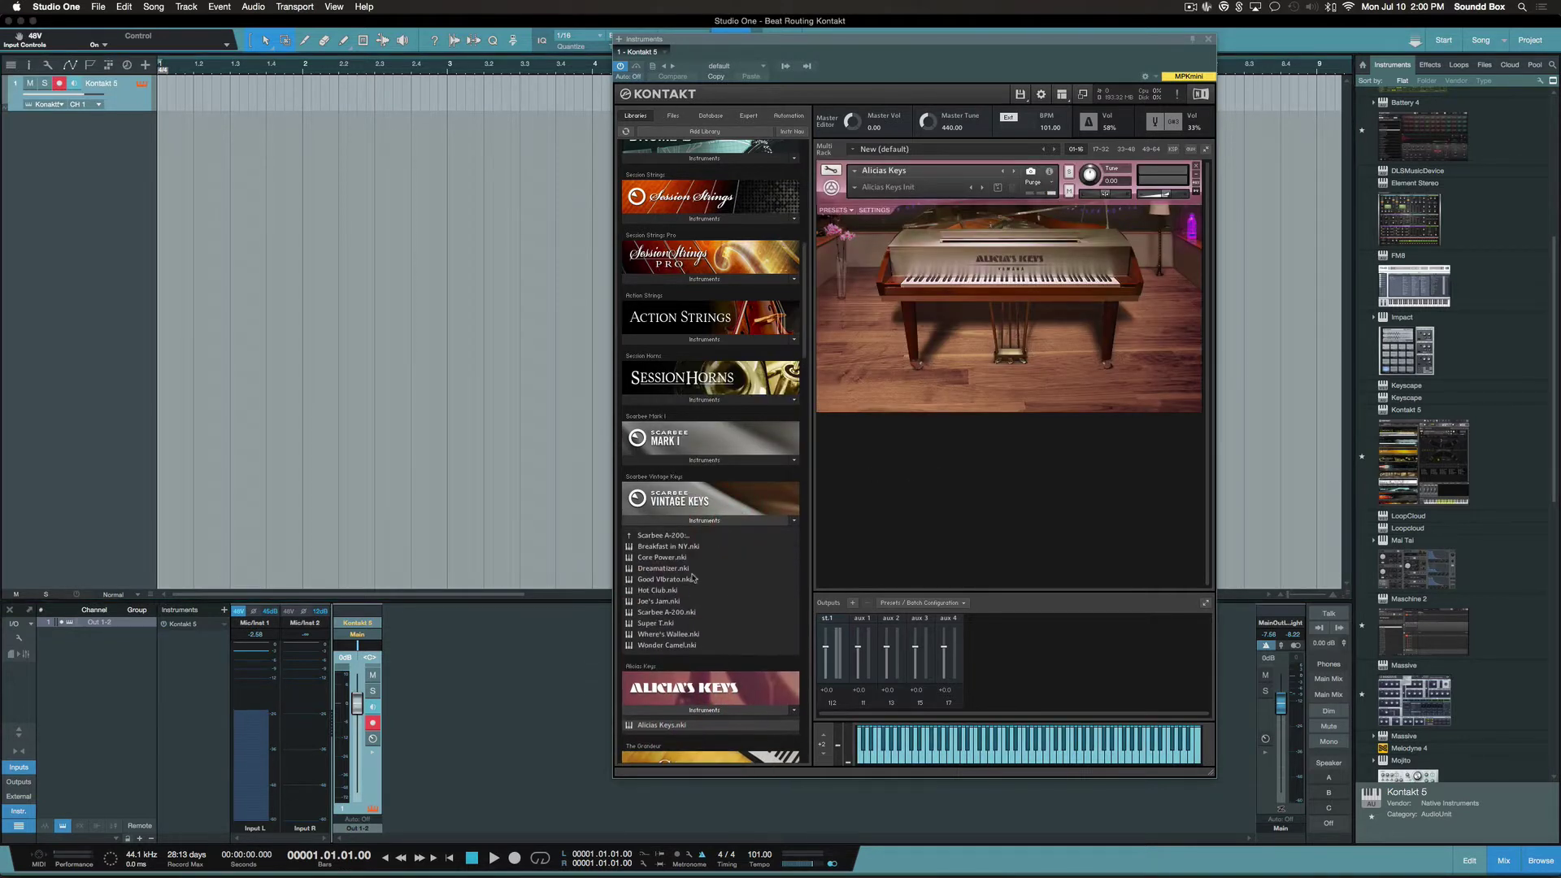
pyautogui.doubleClick(666, 579)
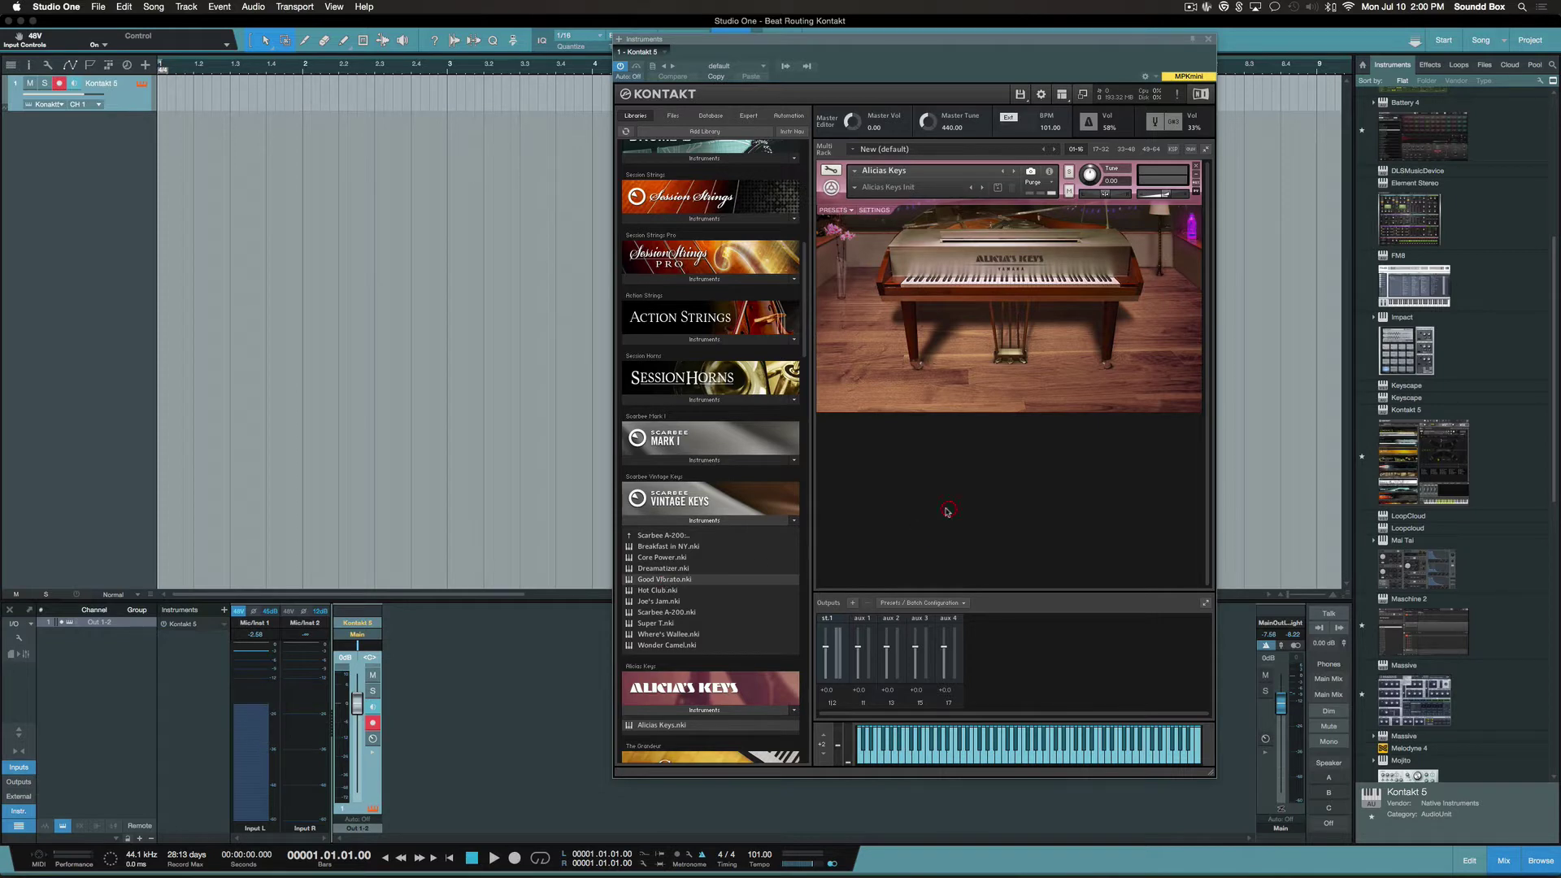
pyautogui.scroll(8, 738, 246)
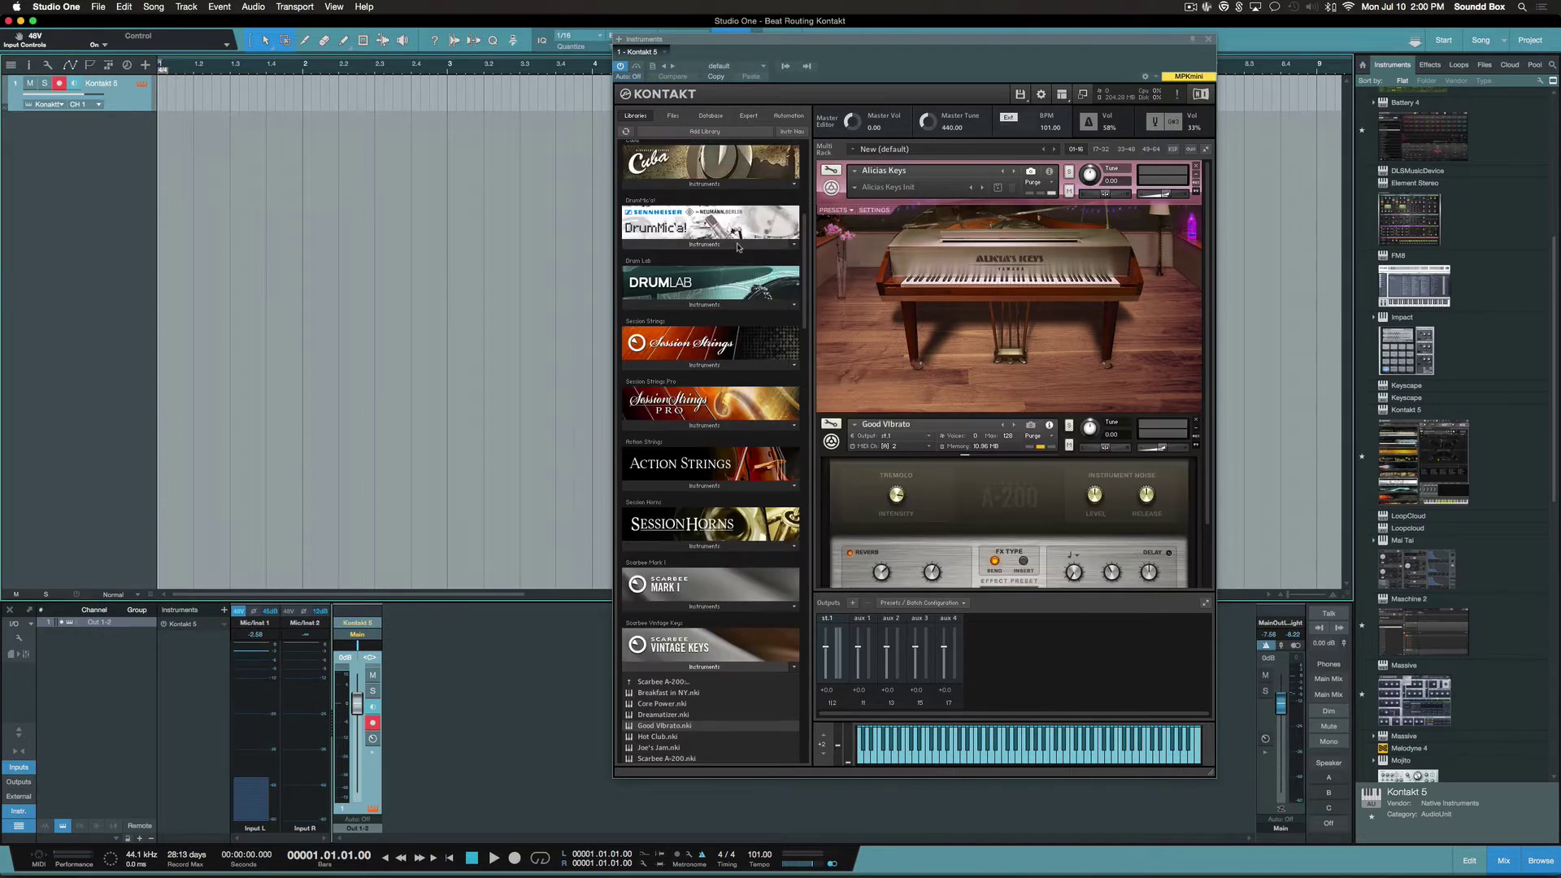
pyautogui.click(699, 198)
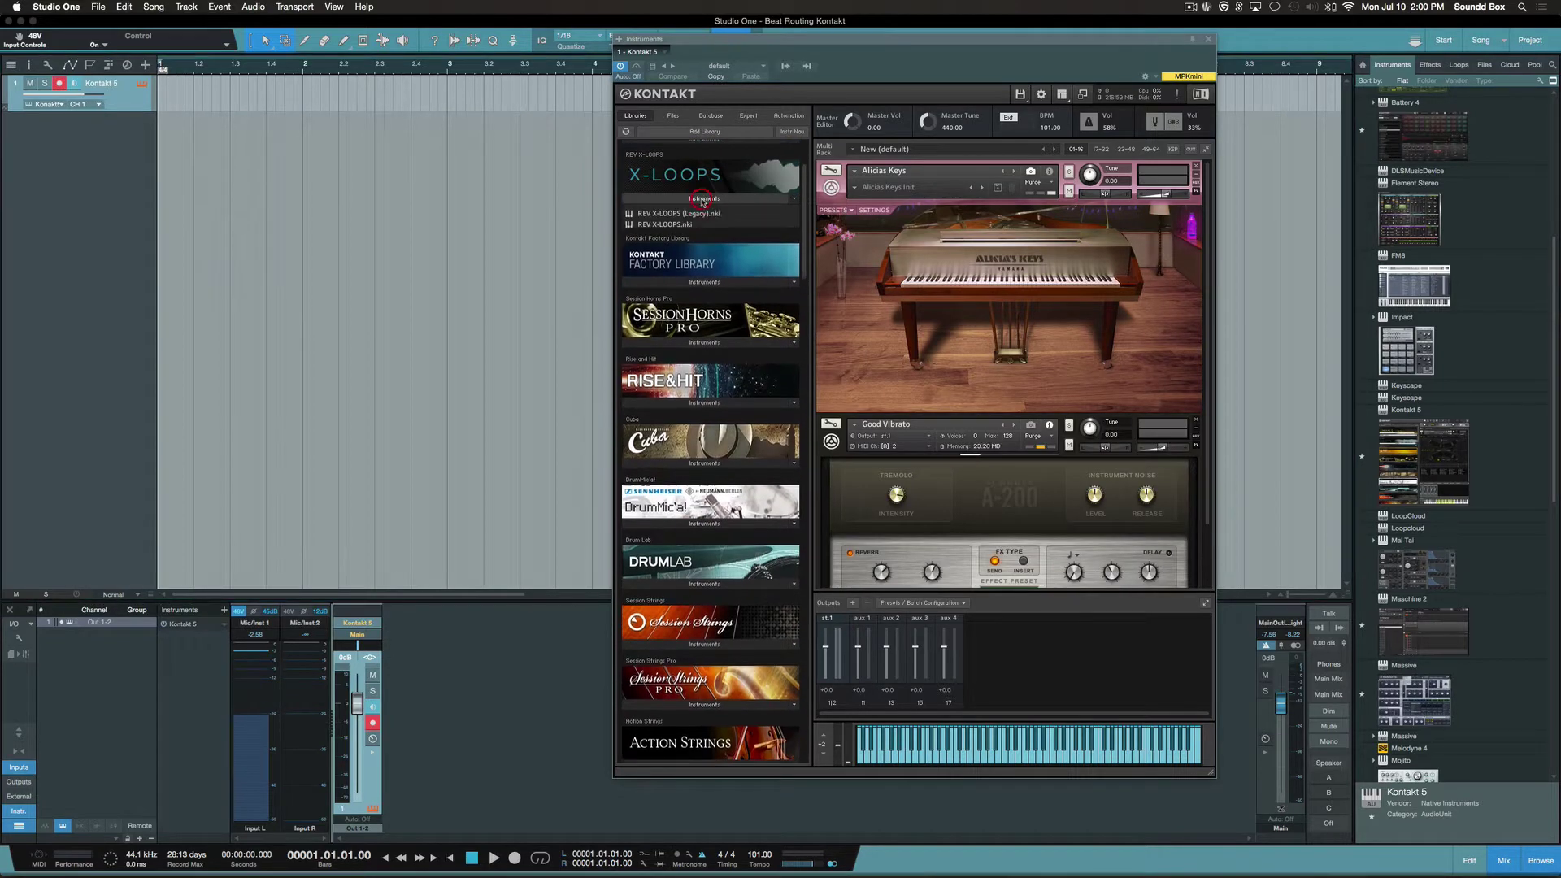
pyautogui.doubleClick(675, 214)
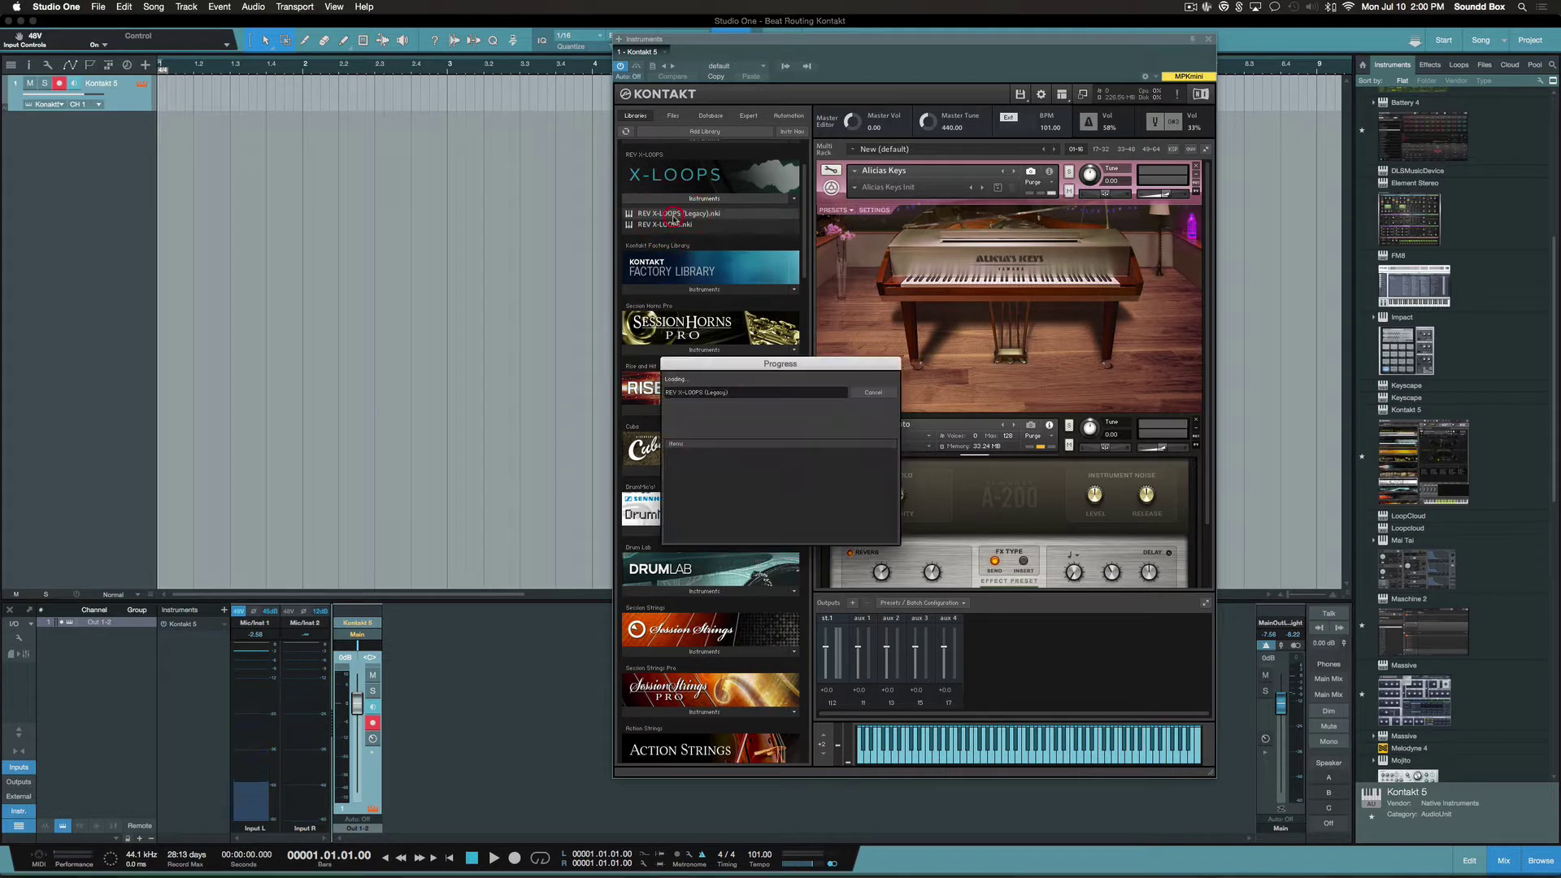
# Show Alicia's Keys' output and MIDI channel details in the rack.
pyautogui.scroll(-5, 921, 372)
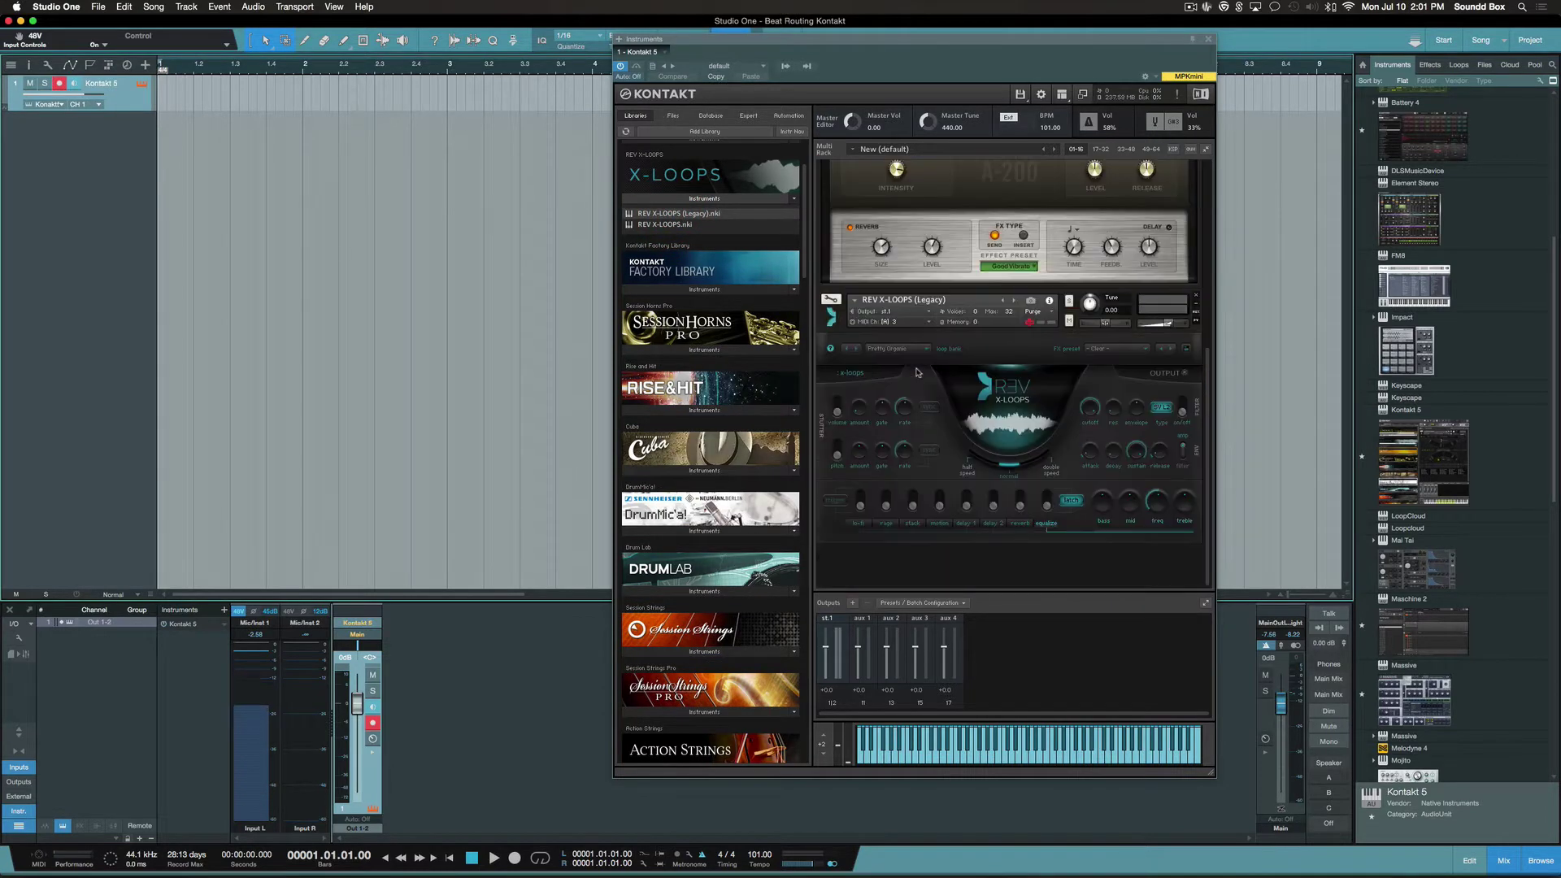
pyautogui.scroll(5, 910, 372)
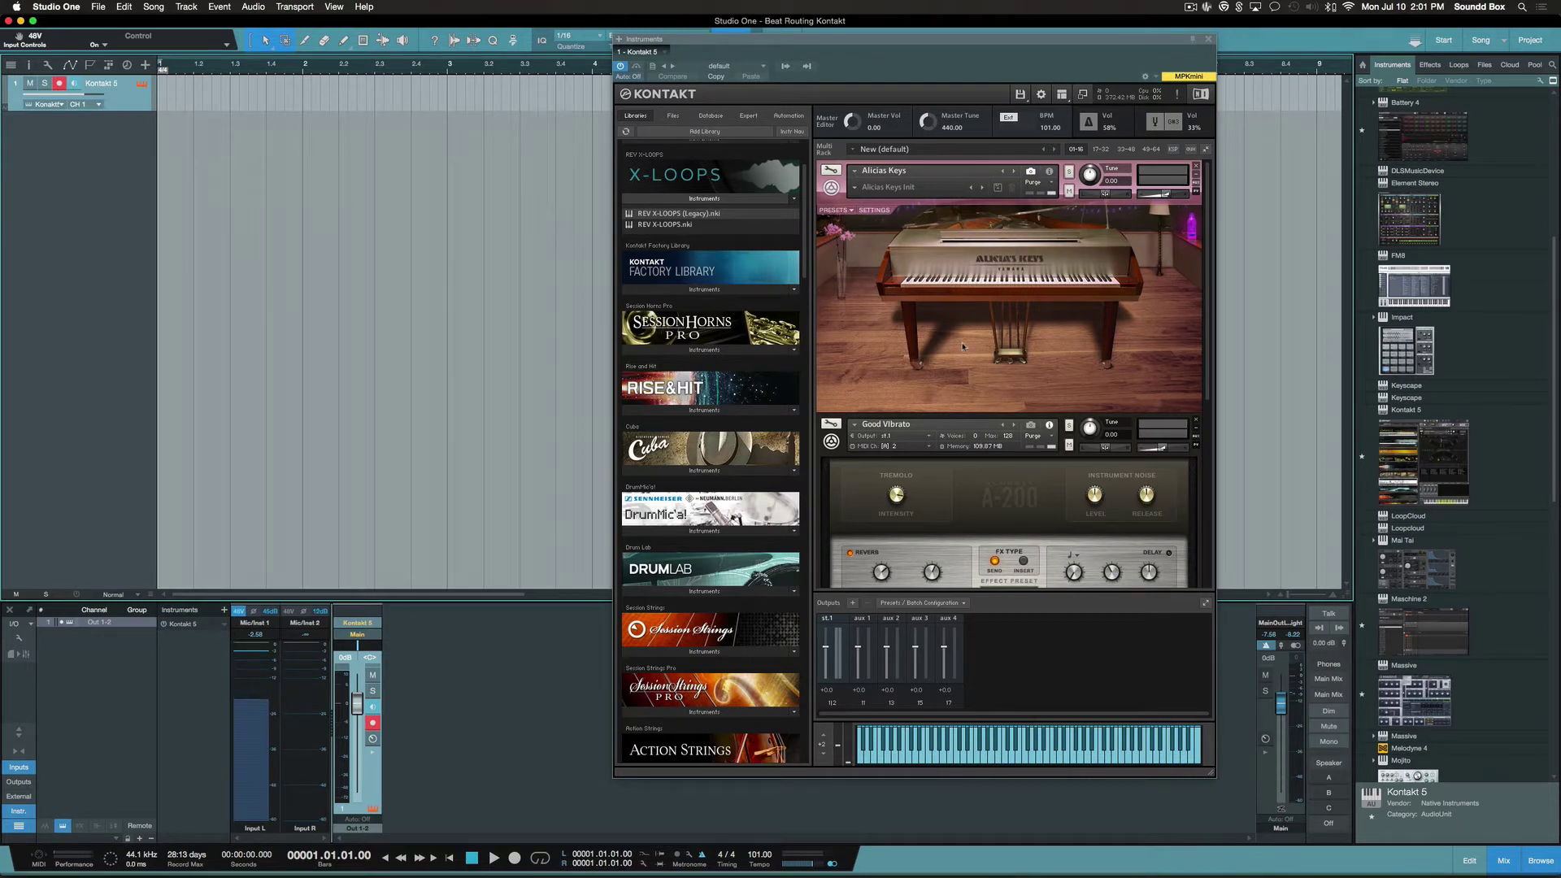
pyautogui.scroll(-3, 962, 346)
pyautogui.scroll(-3, 962, 346)
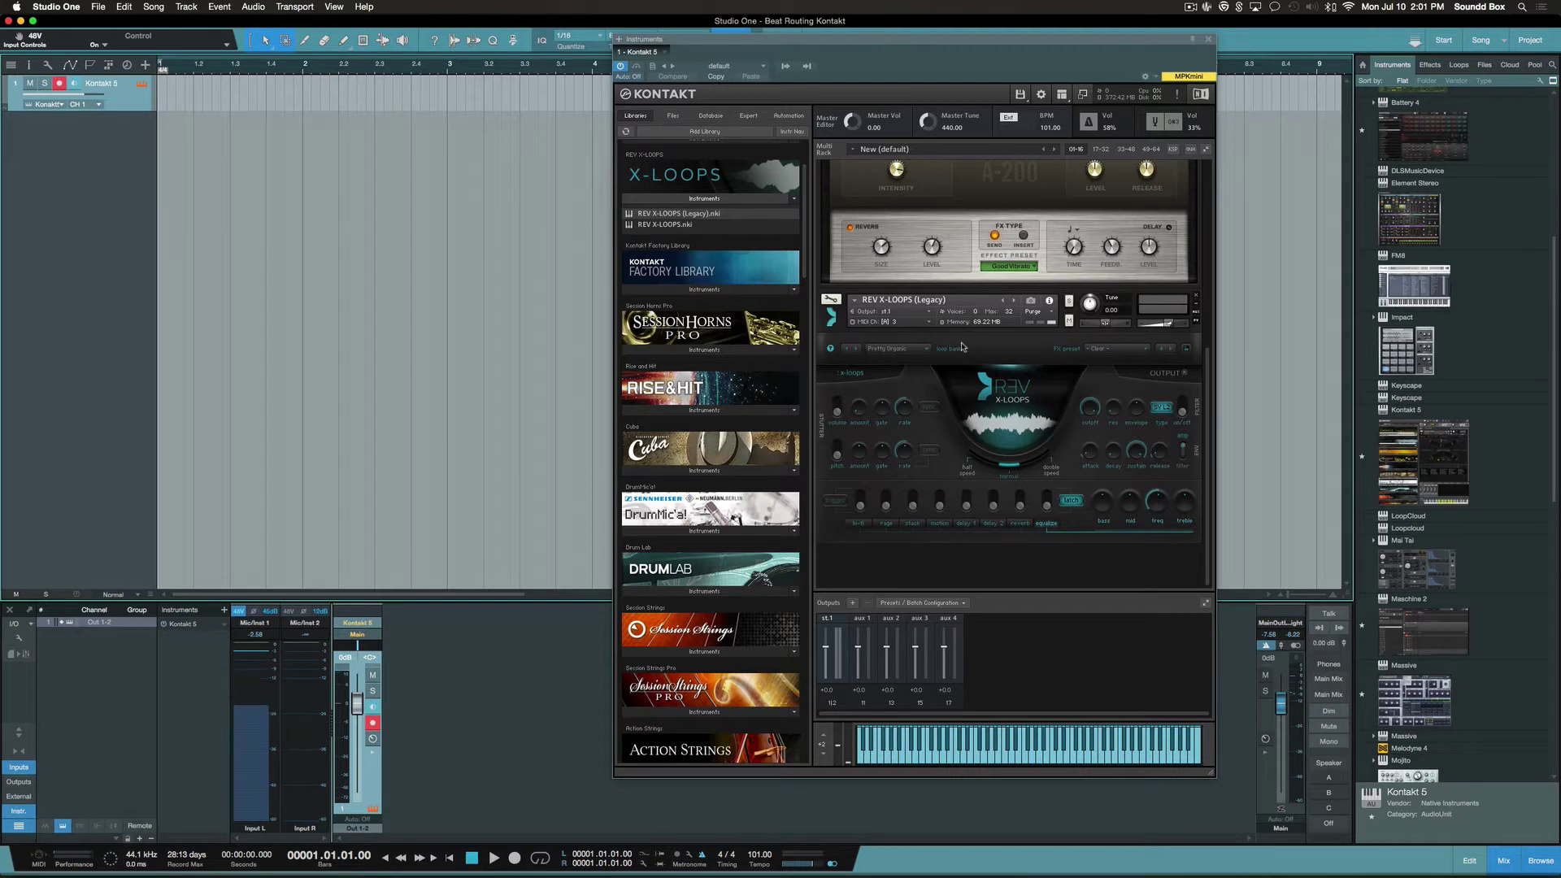
pyautogui.scroll(5, 962, 346)
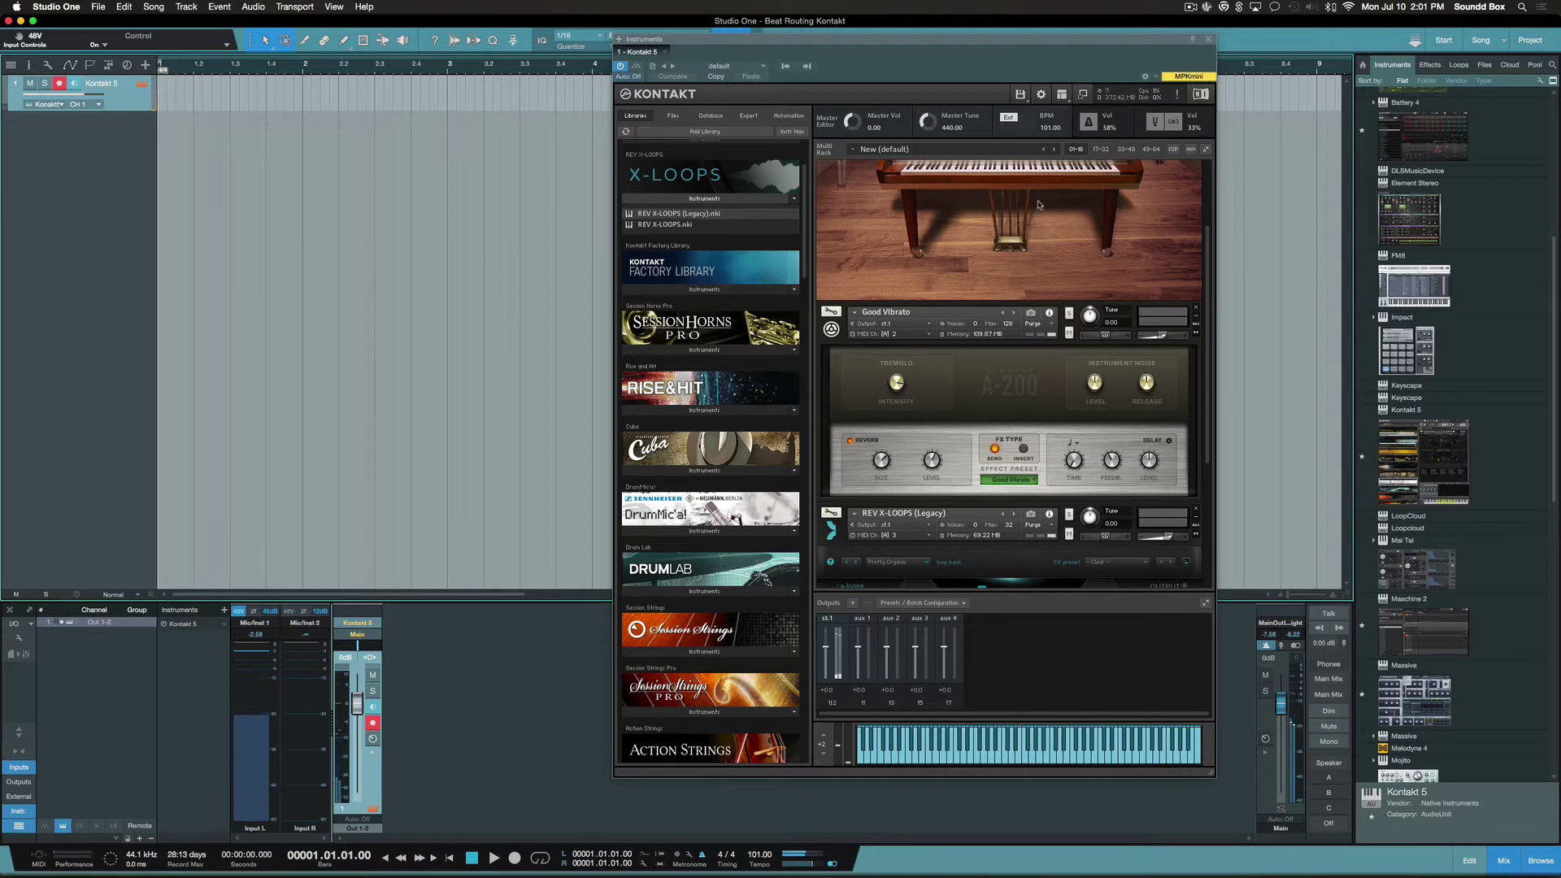
pyautogui.scroll(3, 1039, 204)
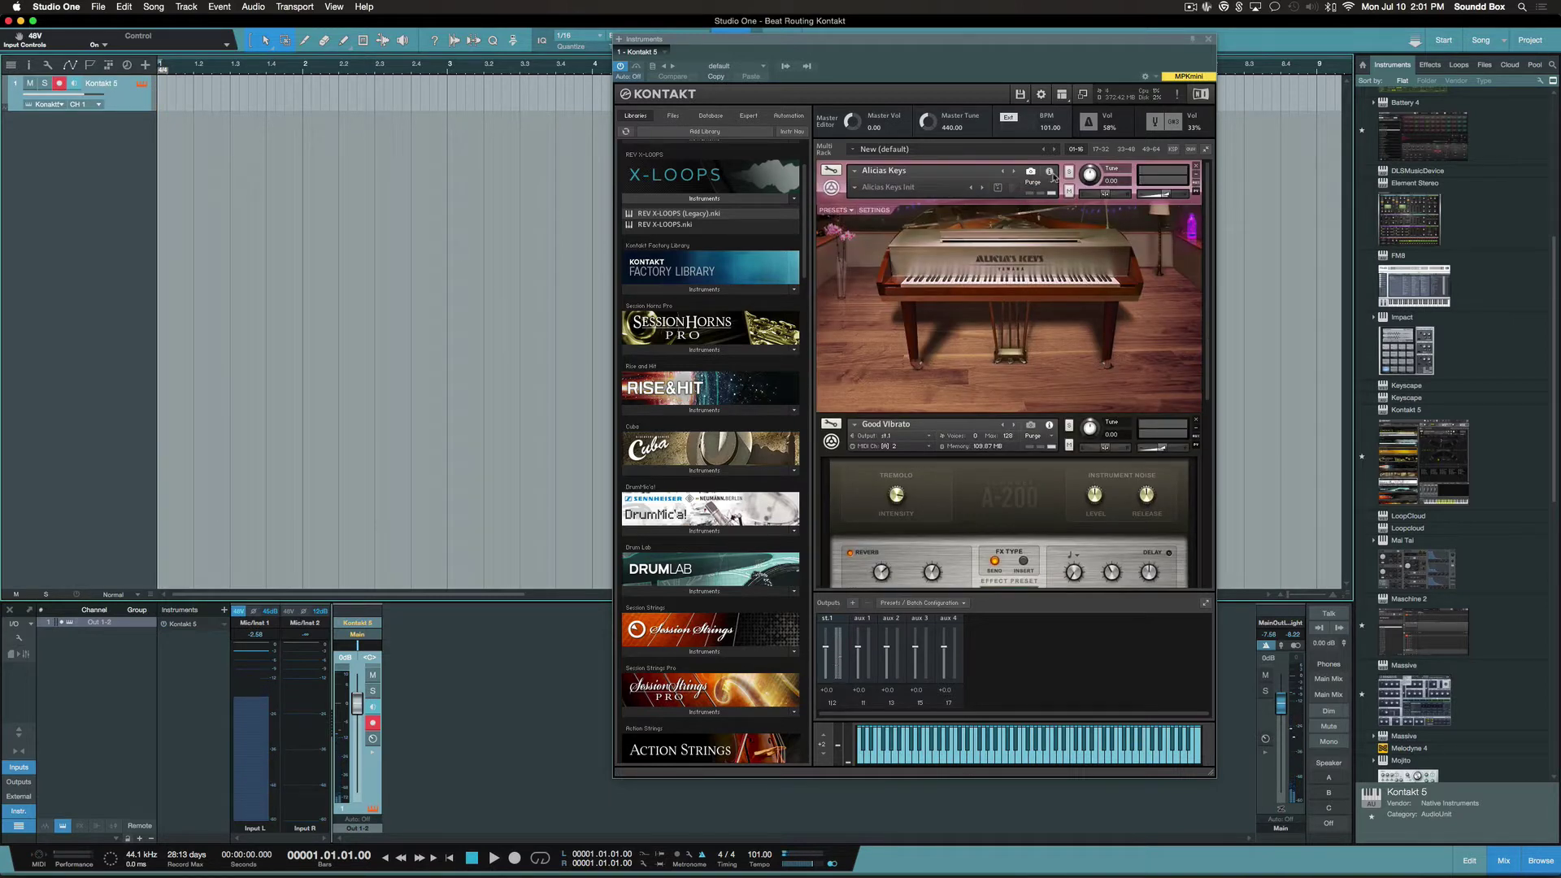
pyautogui.click(1049, 171)
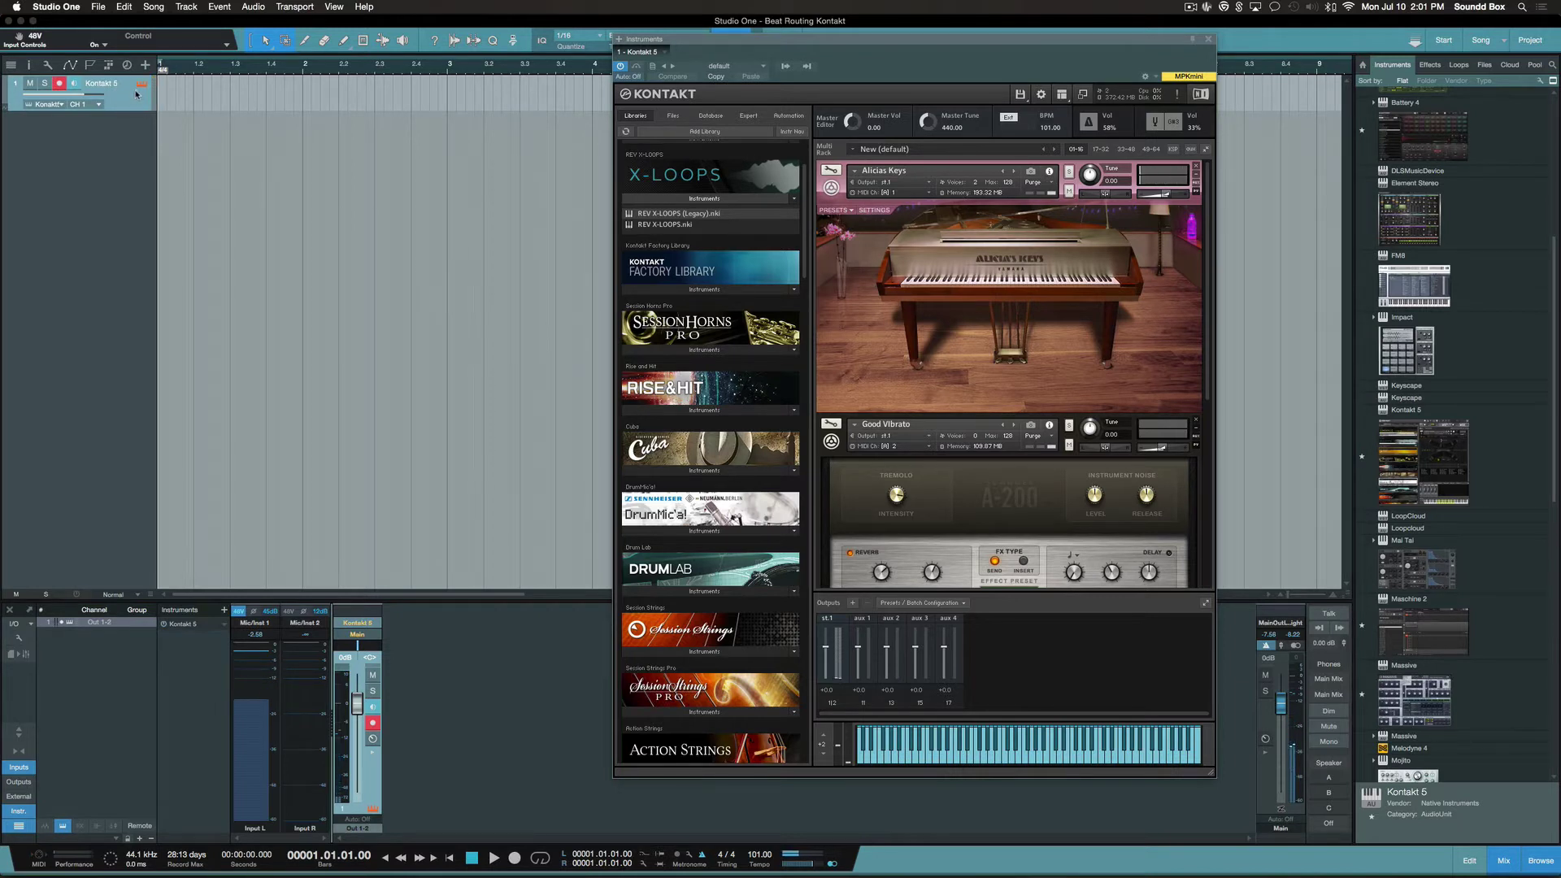
# Add a Kontakt 6 track on MIDI channel 2 and check Good Vibrato's MIDI channel.
pyautogui.hotkey('shift', 'd')
pyautogui.click(95, 140)
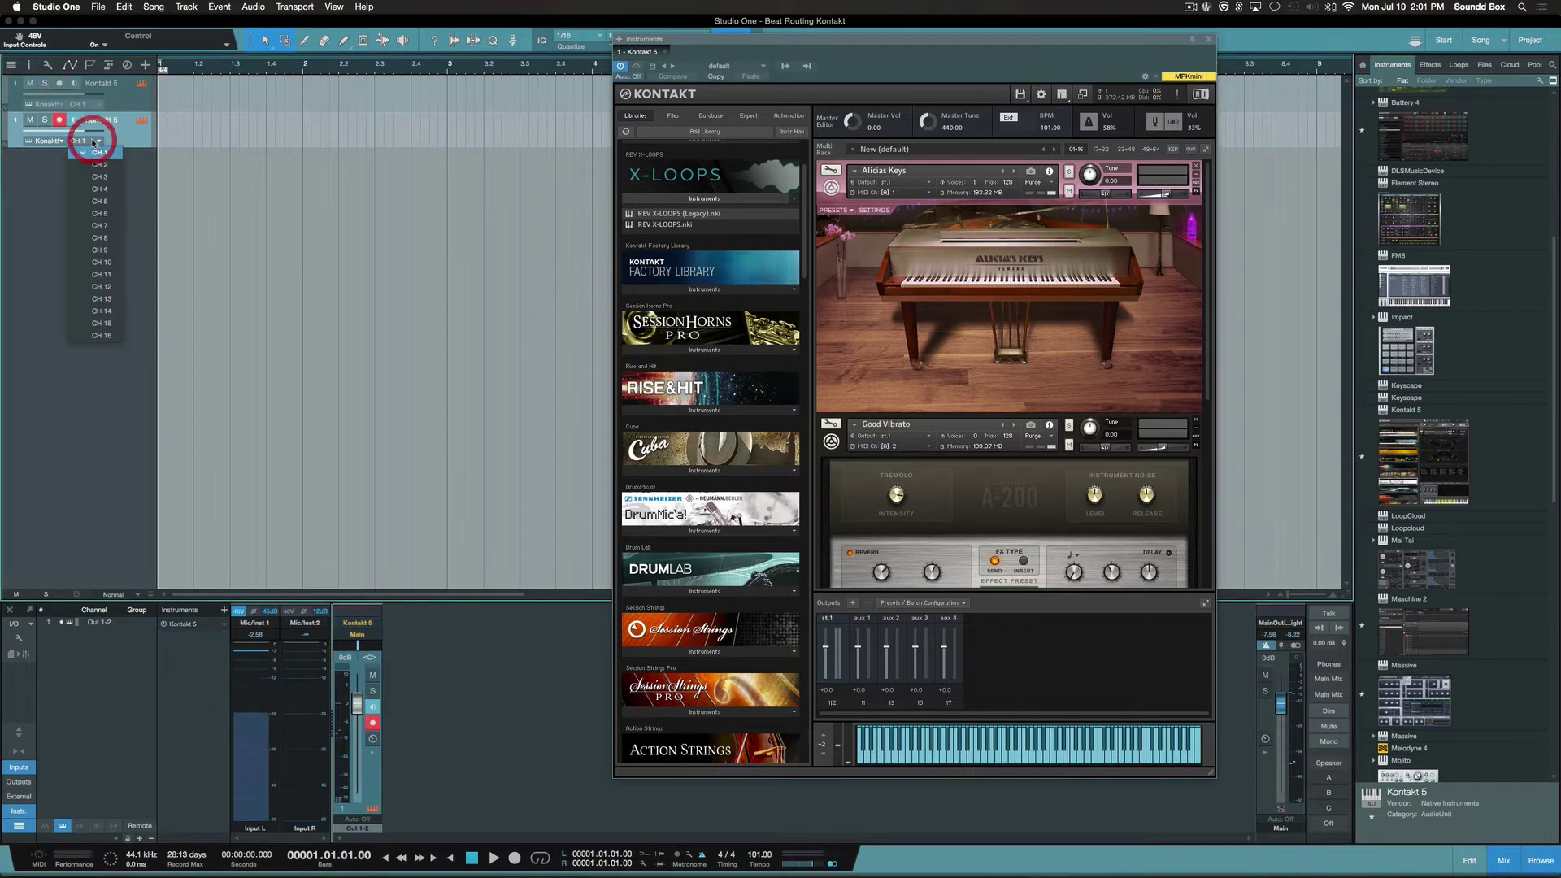
pyautogui.click(90, 165)
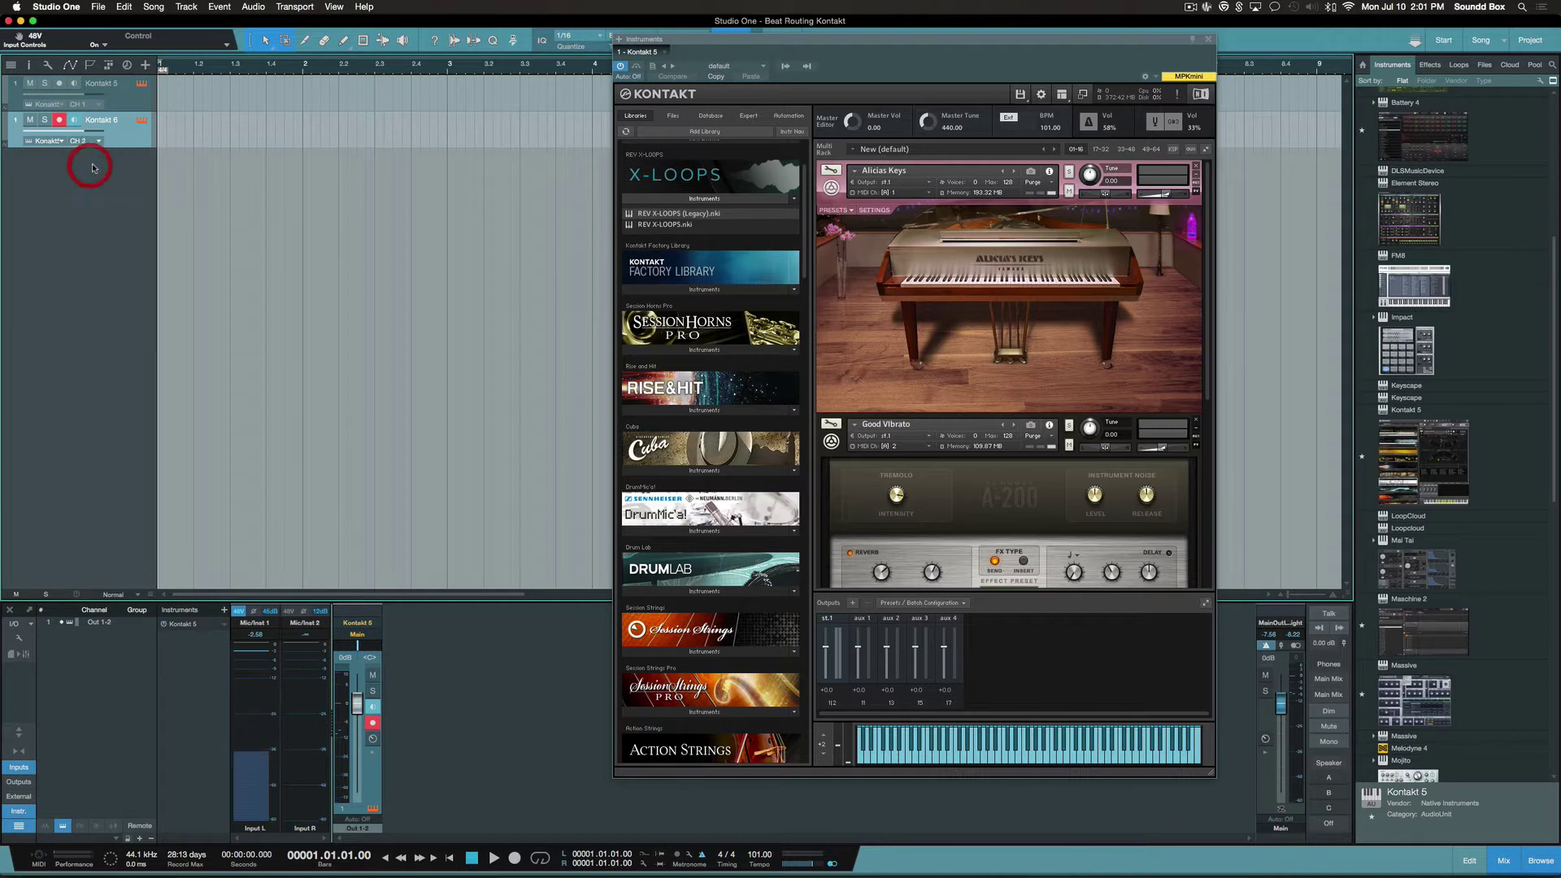
pyautogui.moveTo(679, 213); pyautogui.dragTo(995, 495)
pyautogui.scroll(2, 1001, 391)
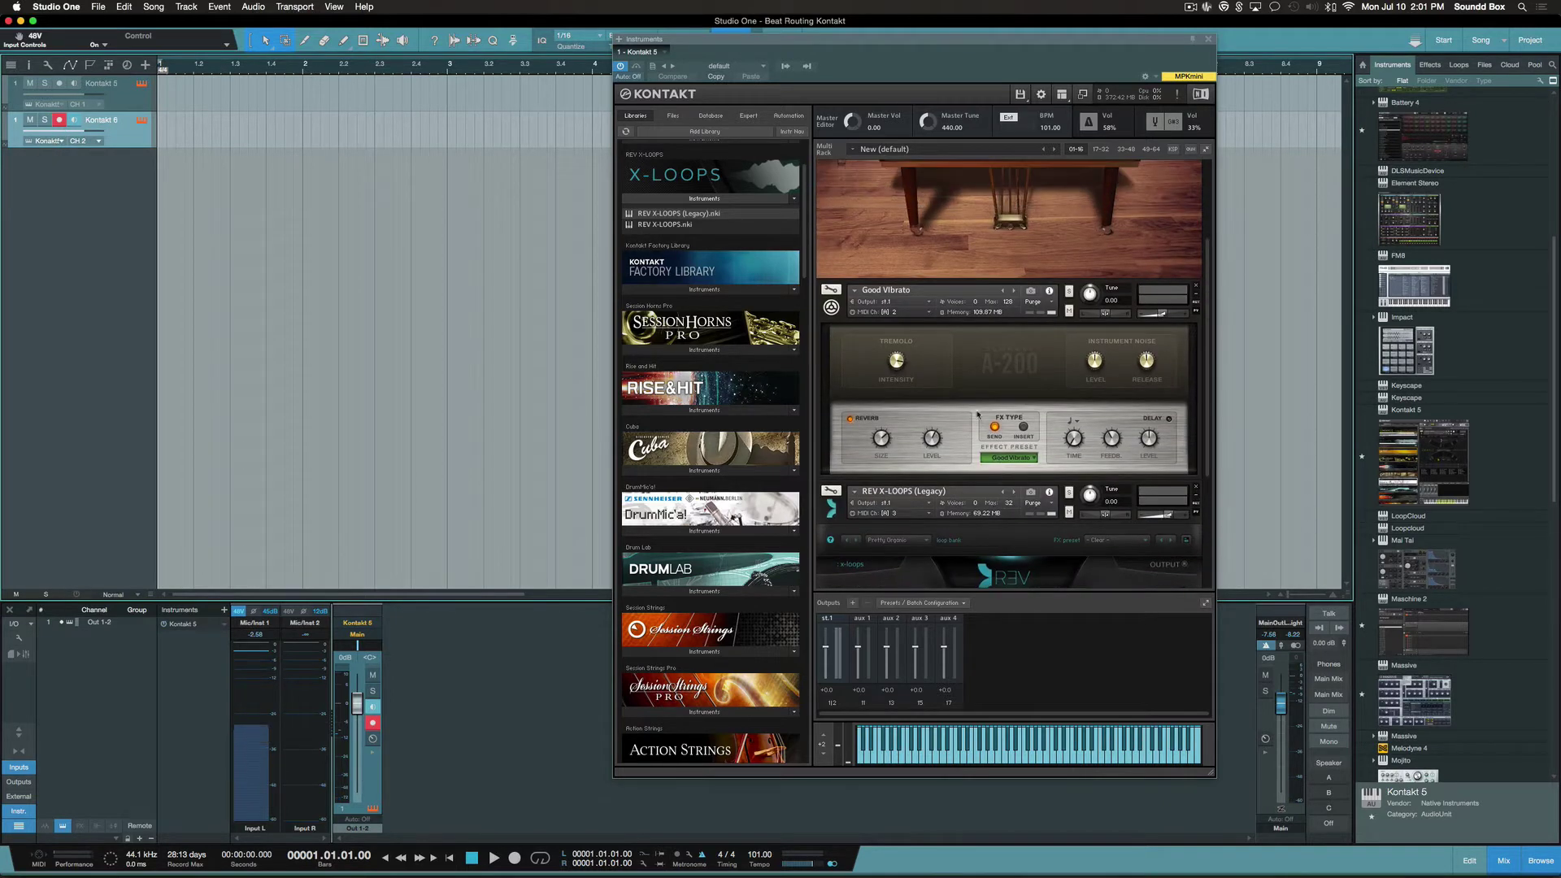
pyautogui.click(882, 314)
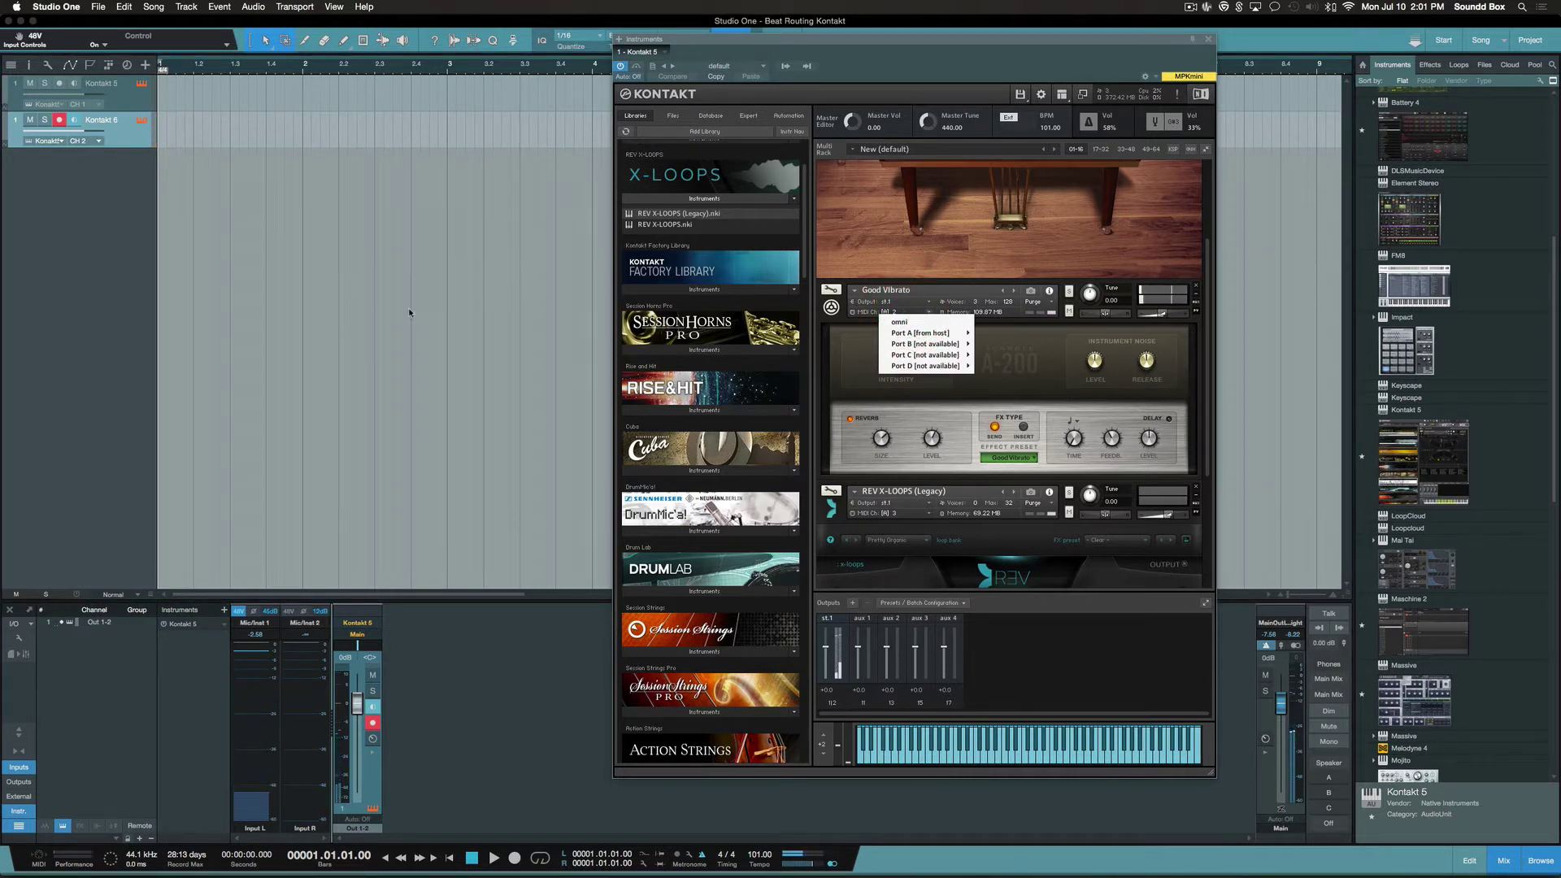
pyautogui.click(126, 145)
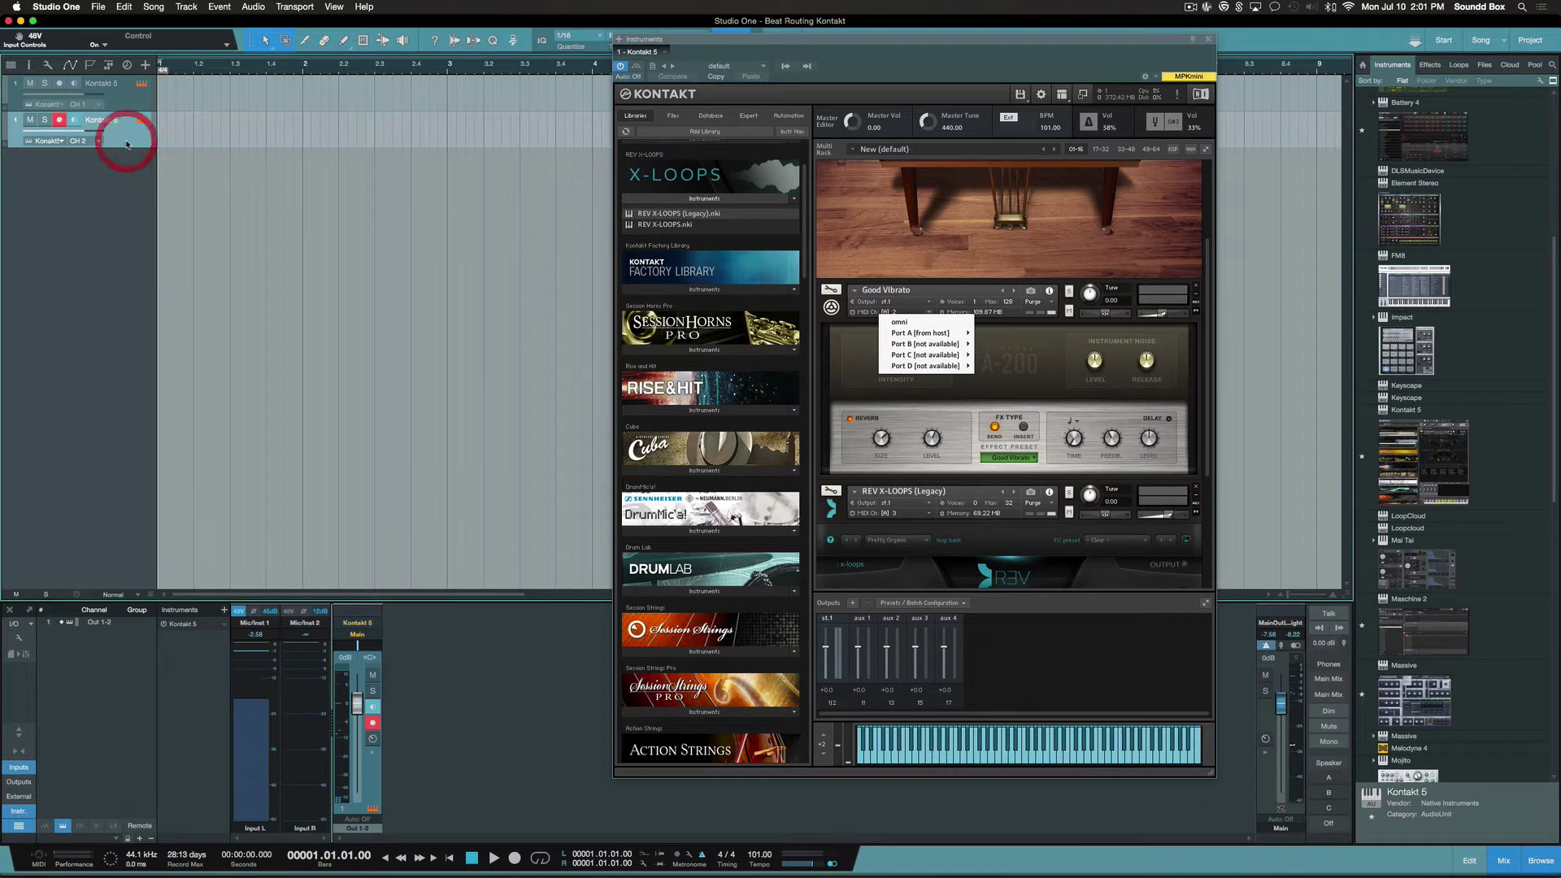
# Add a Kontakt 7 track driving the same Kontakt on MIDI channel 3.
pyautogui.press('super+d')
pyautogui.click(98, 177)
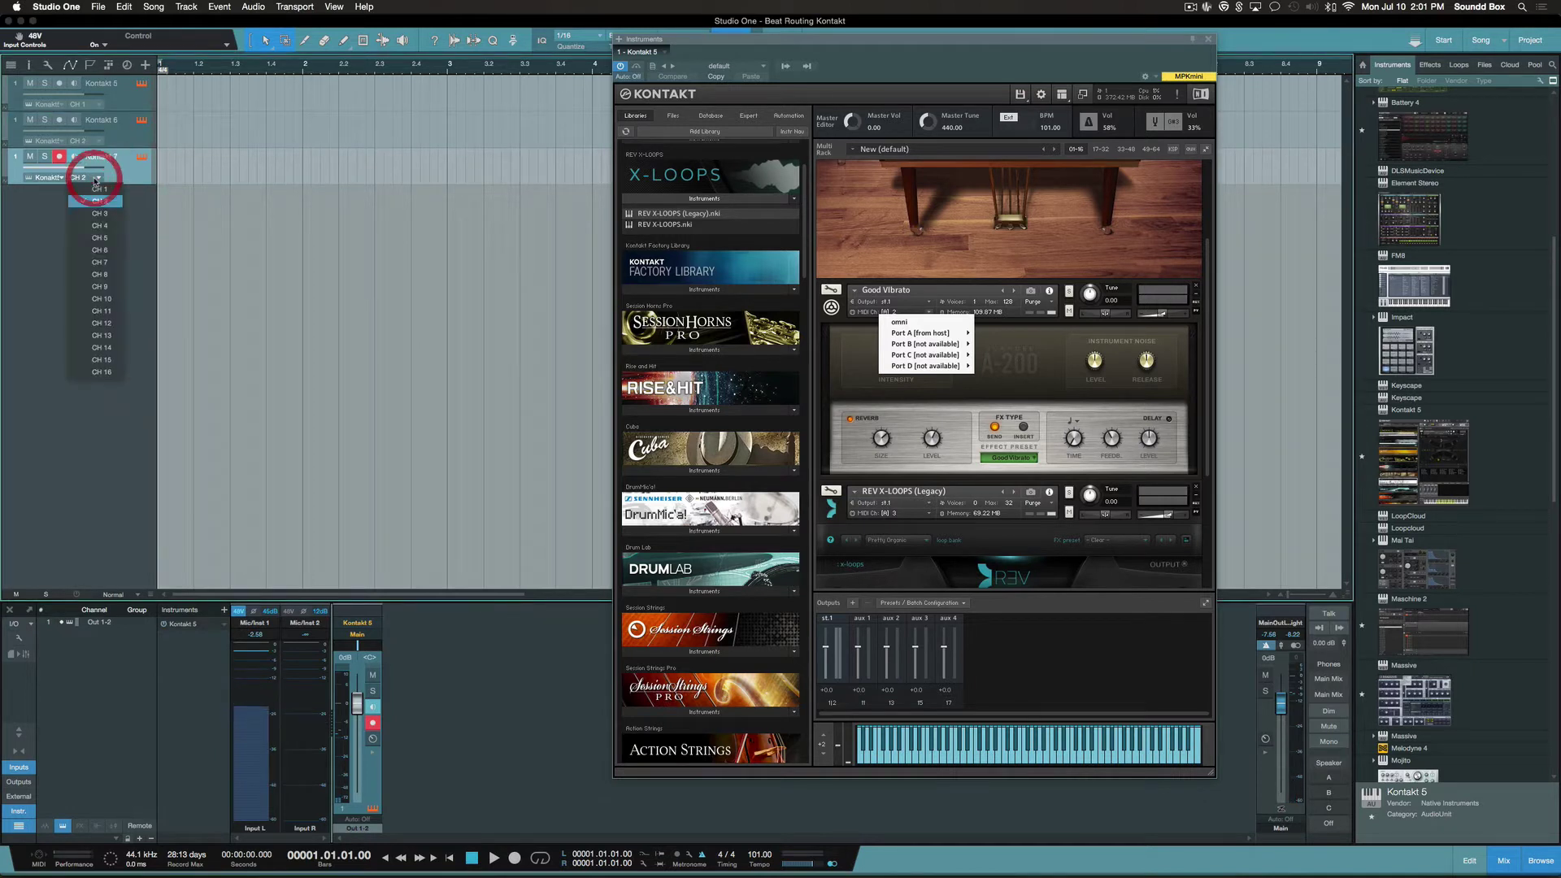
pyautogui.click(87, 213)
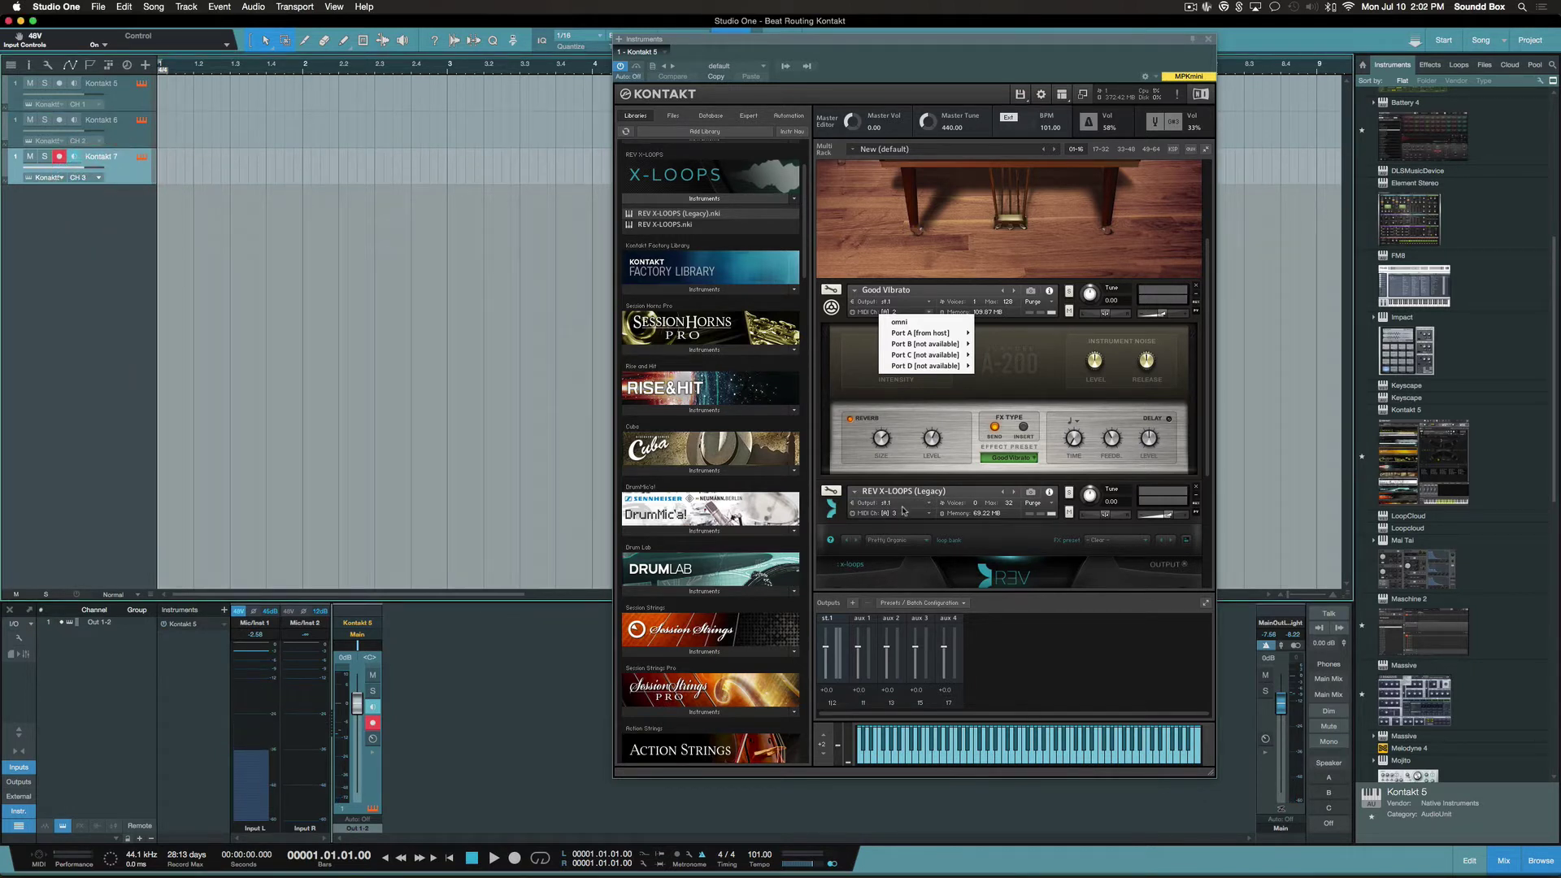
pyautogui.click(1036, 572)
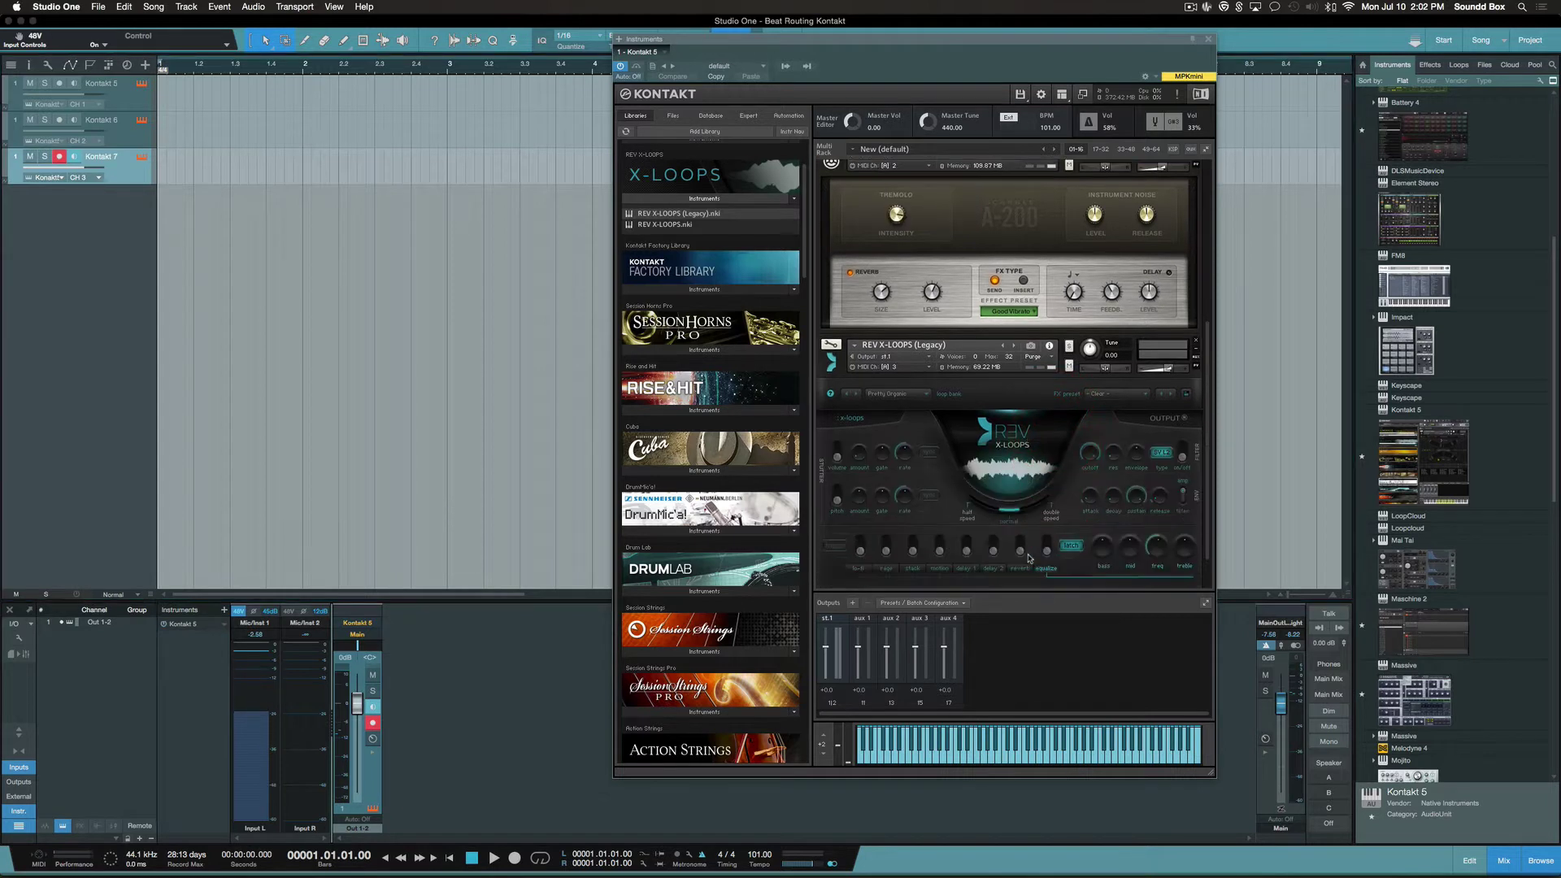
pyautogui.scroll(-4, 1029, 562)
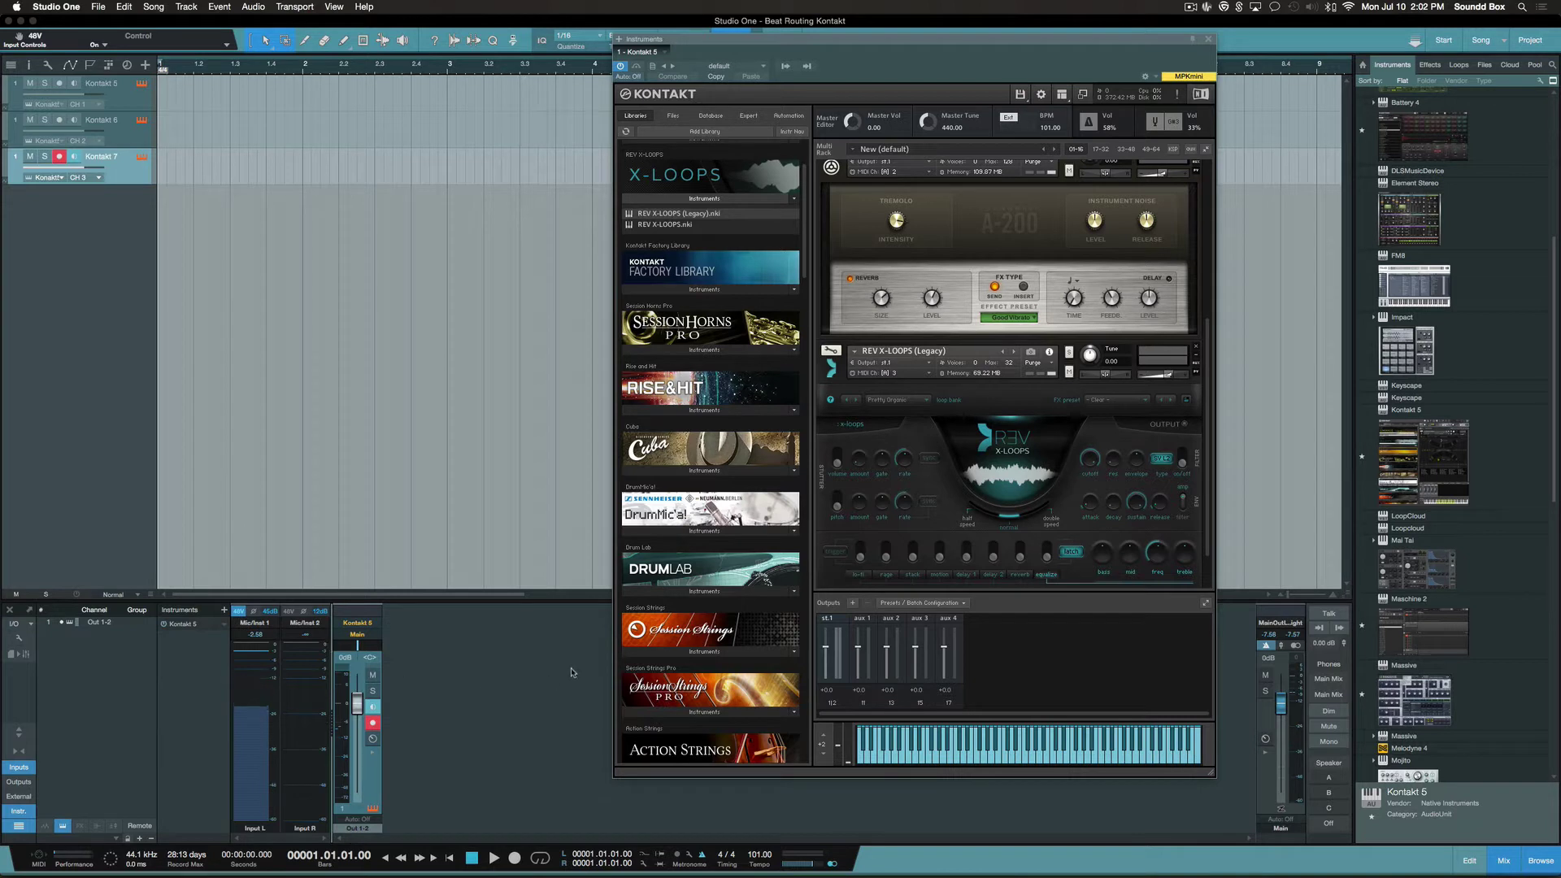
pyautogui.click(843, 692)
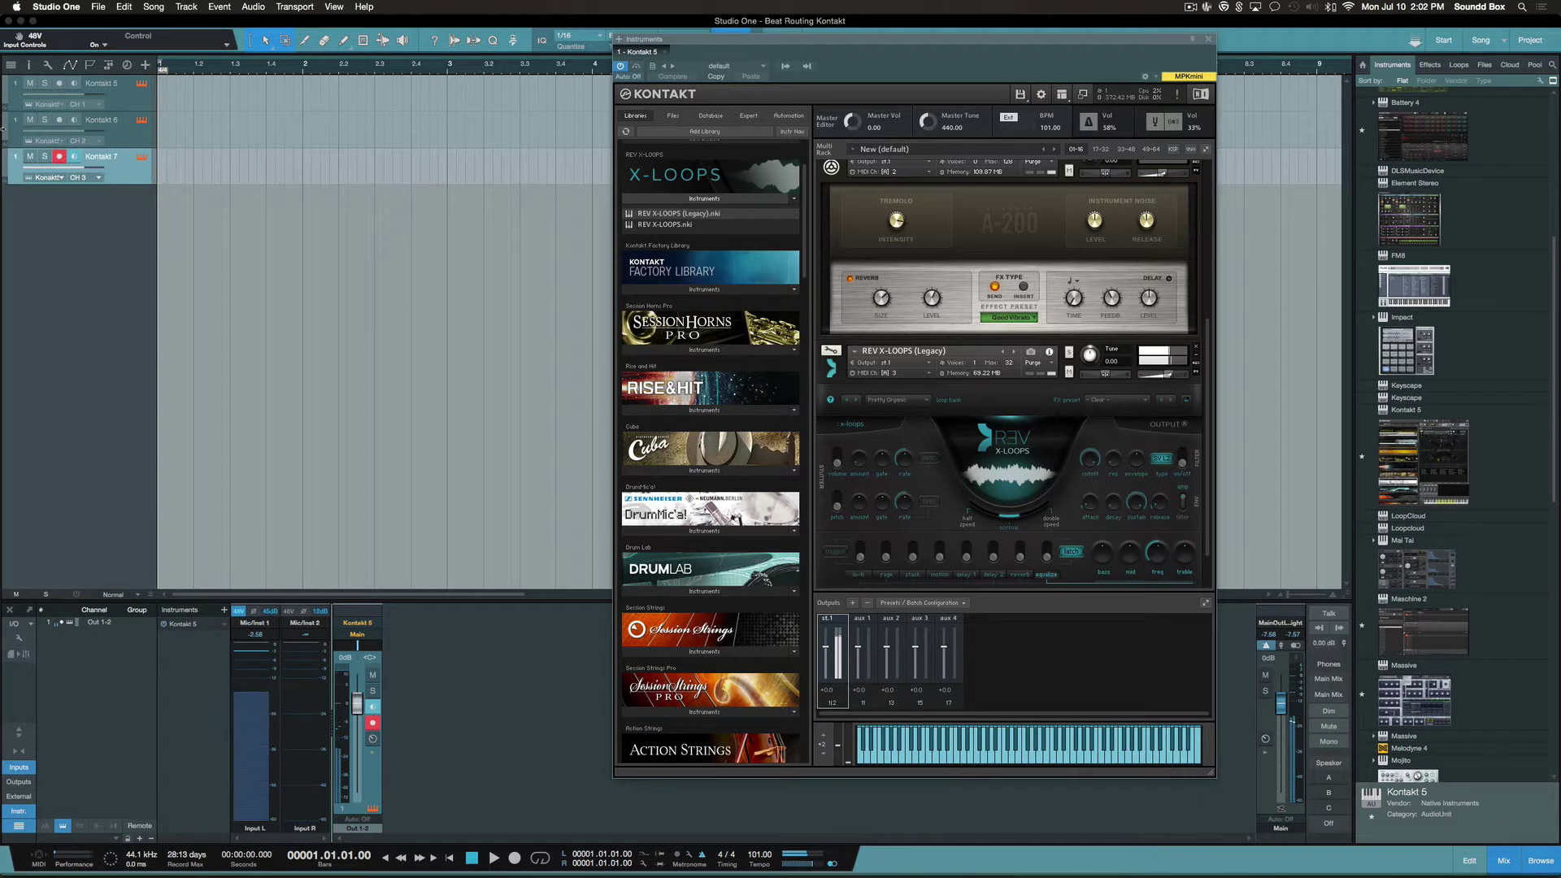
pyautogui.click(123, 140)
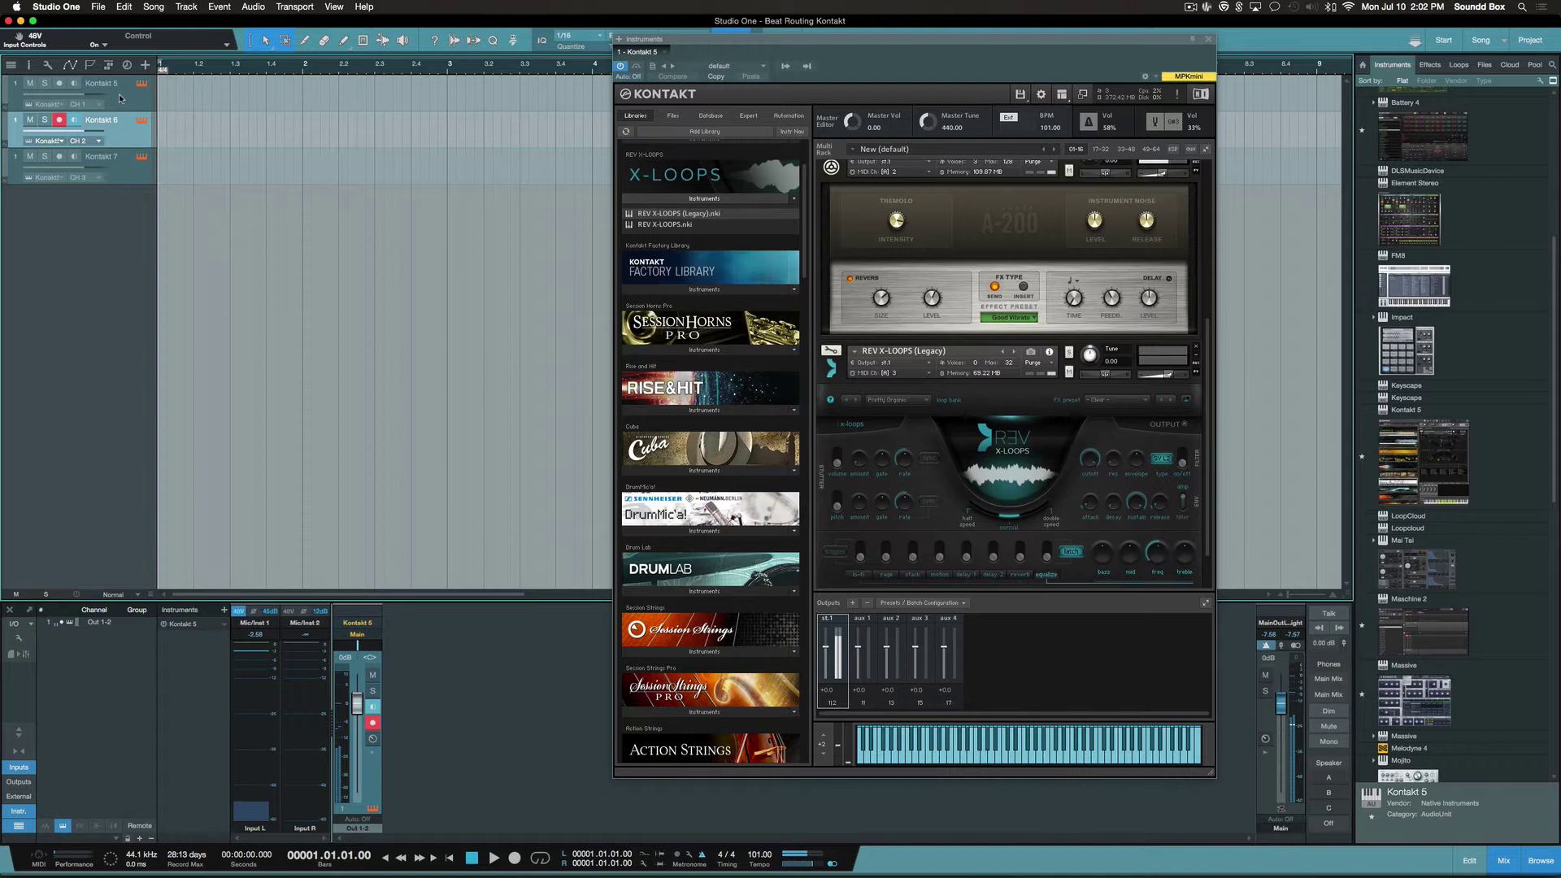
pyautogui.click(122, 102)
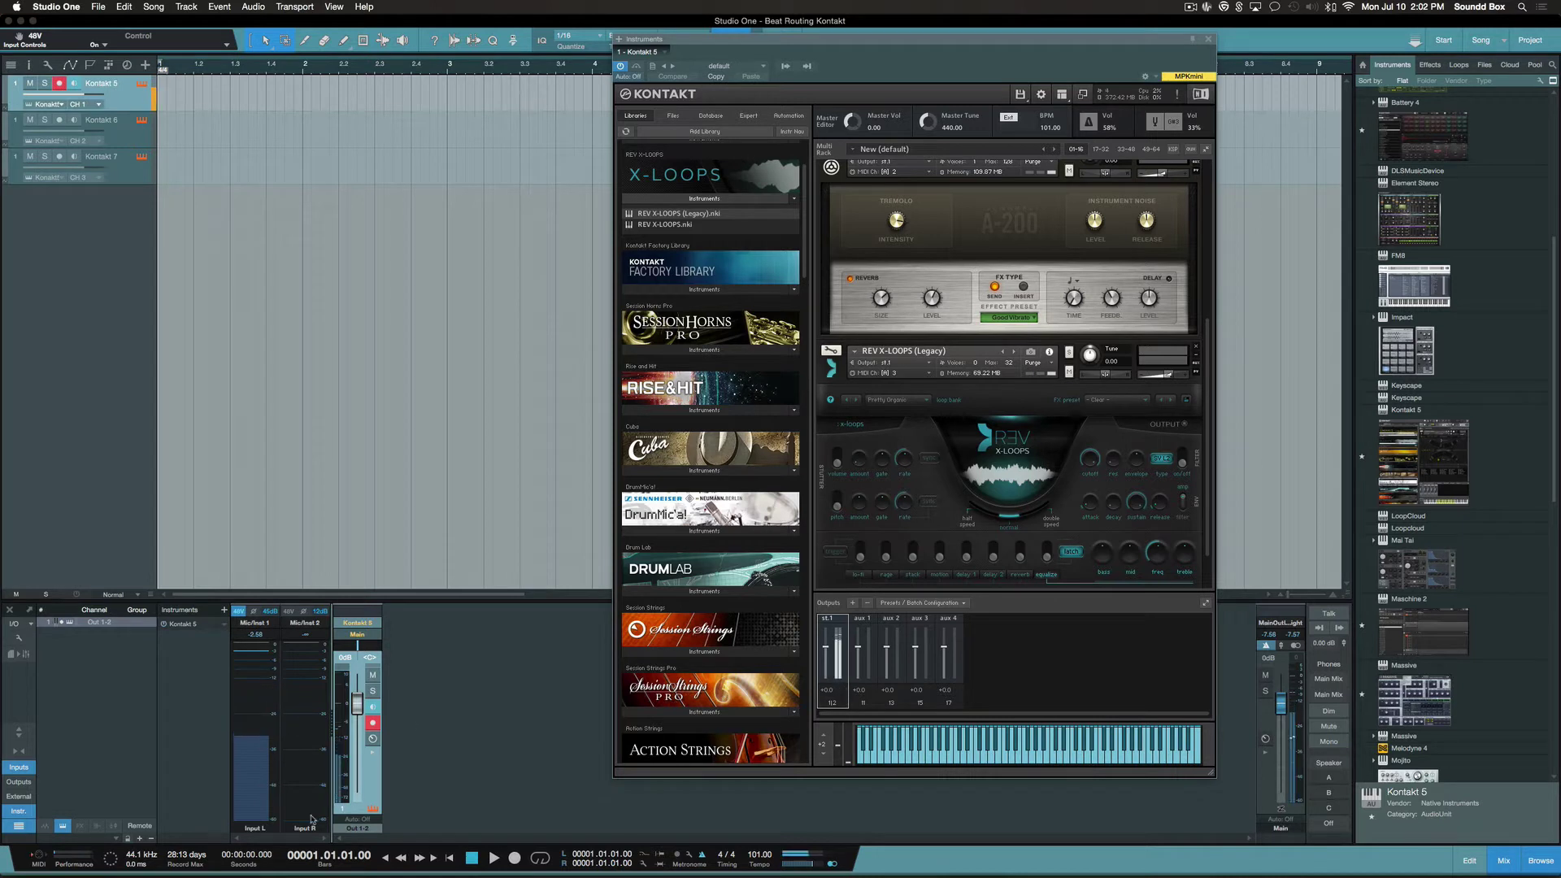
pyautogui.click(374, 777)
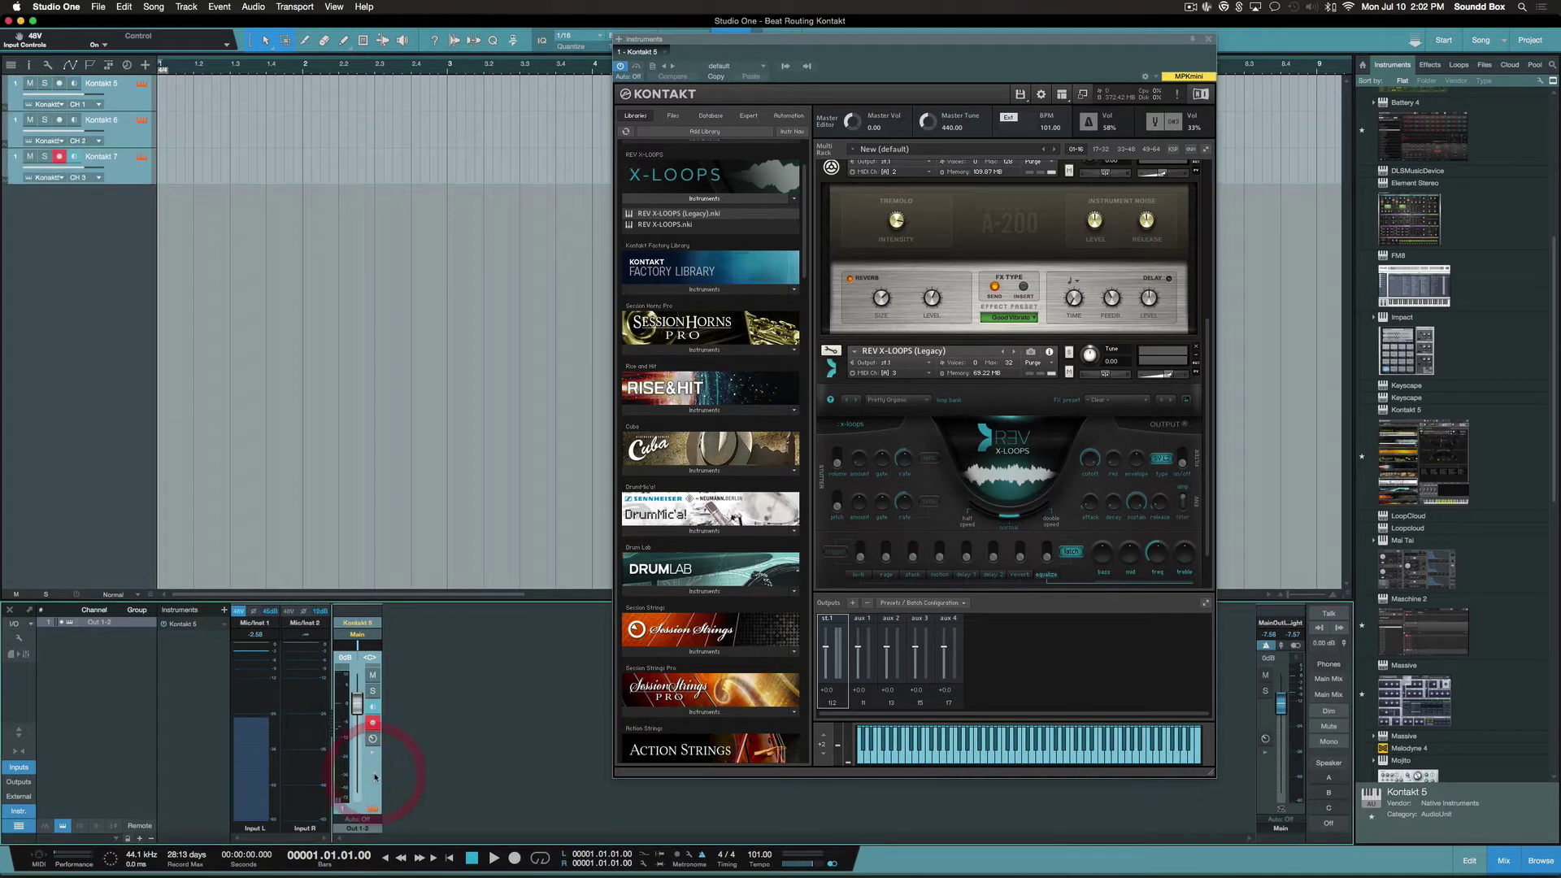
pyautogui.click(126, 107)
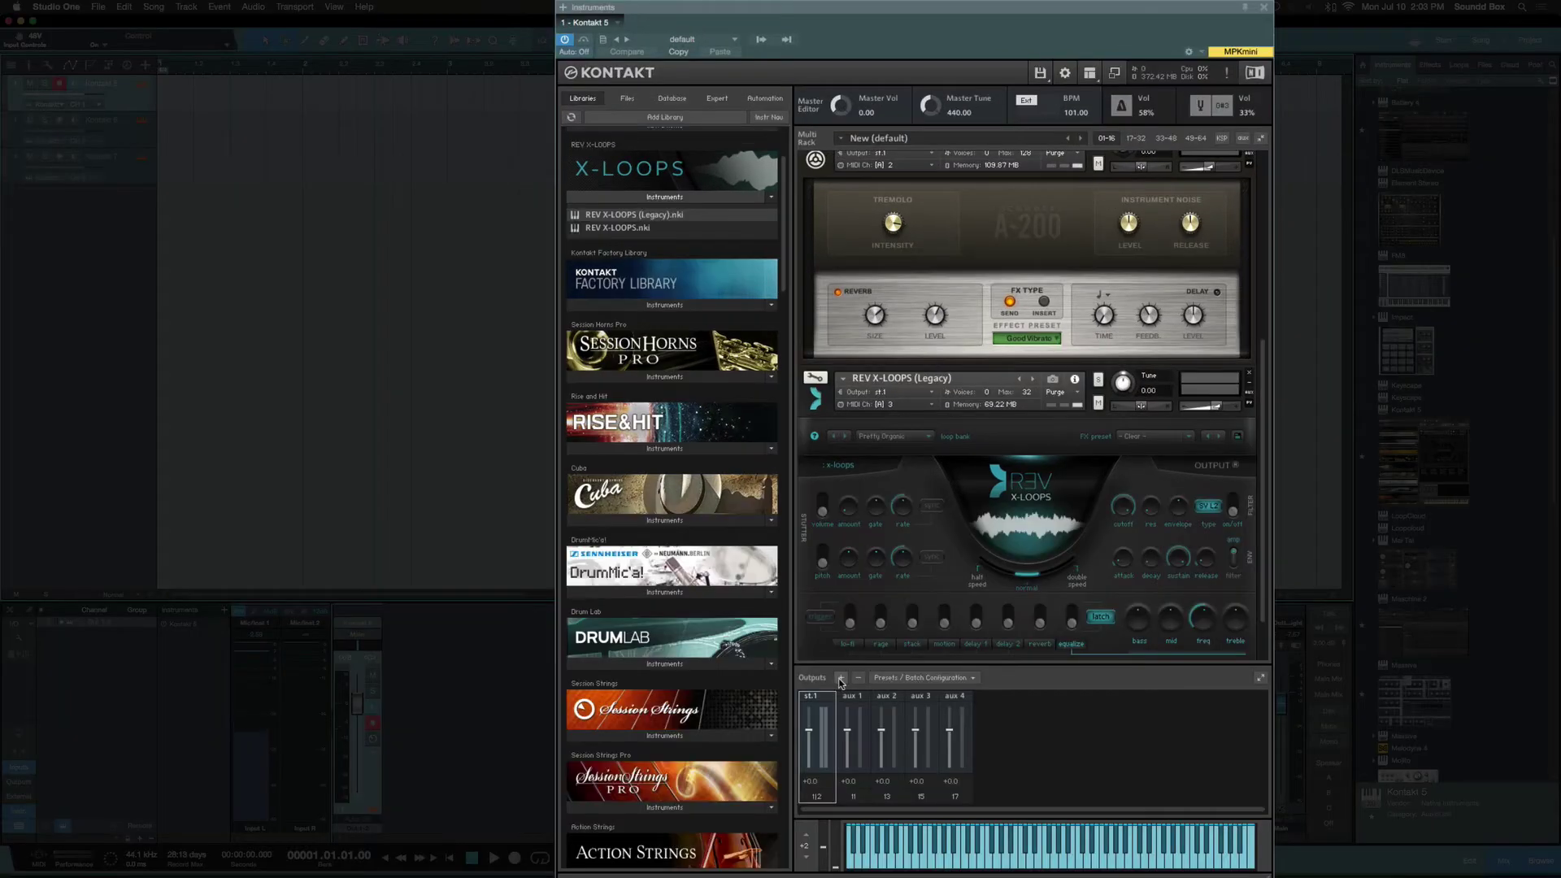
# Batch-create 3 stereo outputs starting at host output st.1, assigned in ascending order.
pyautogui.click(851, 603)
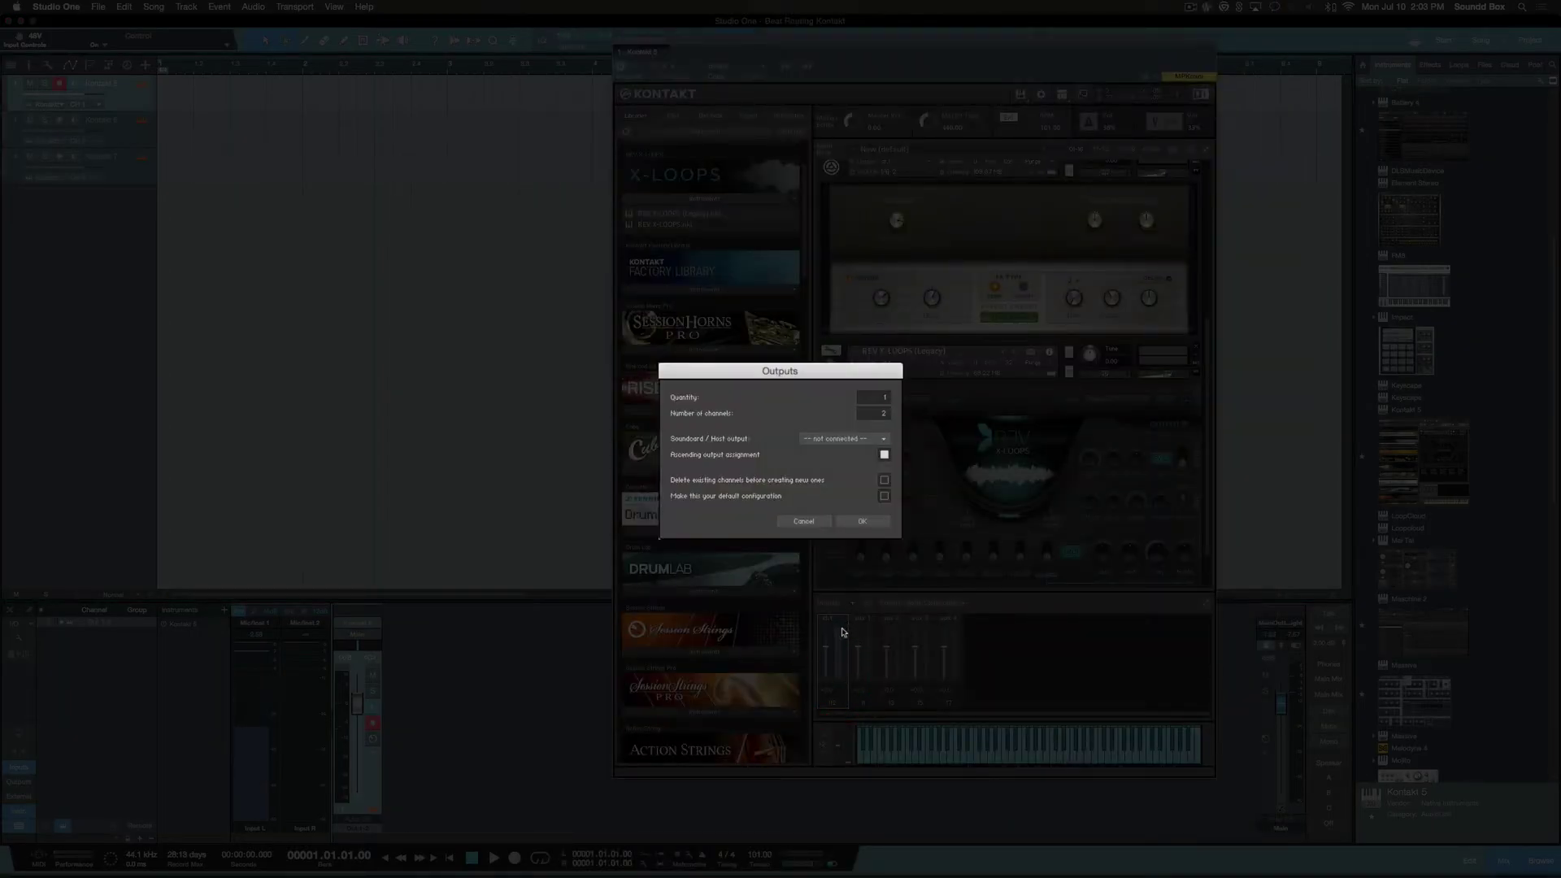
pyautogui.click(881, 399)
pyautogui.click(880, 399)
pyautogui.click(754, 418)
pyautogui.click(866, 441)
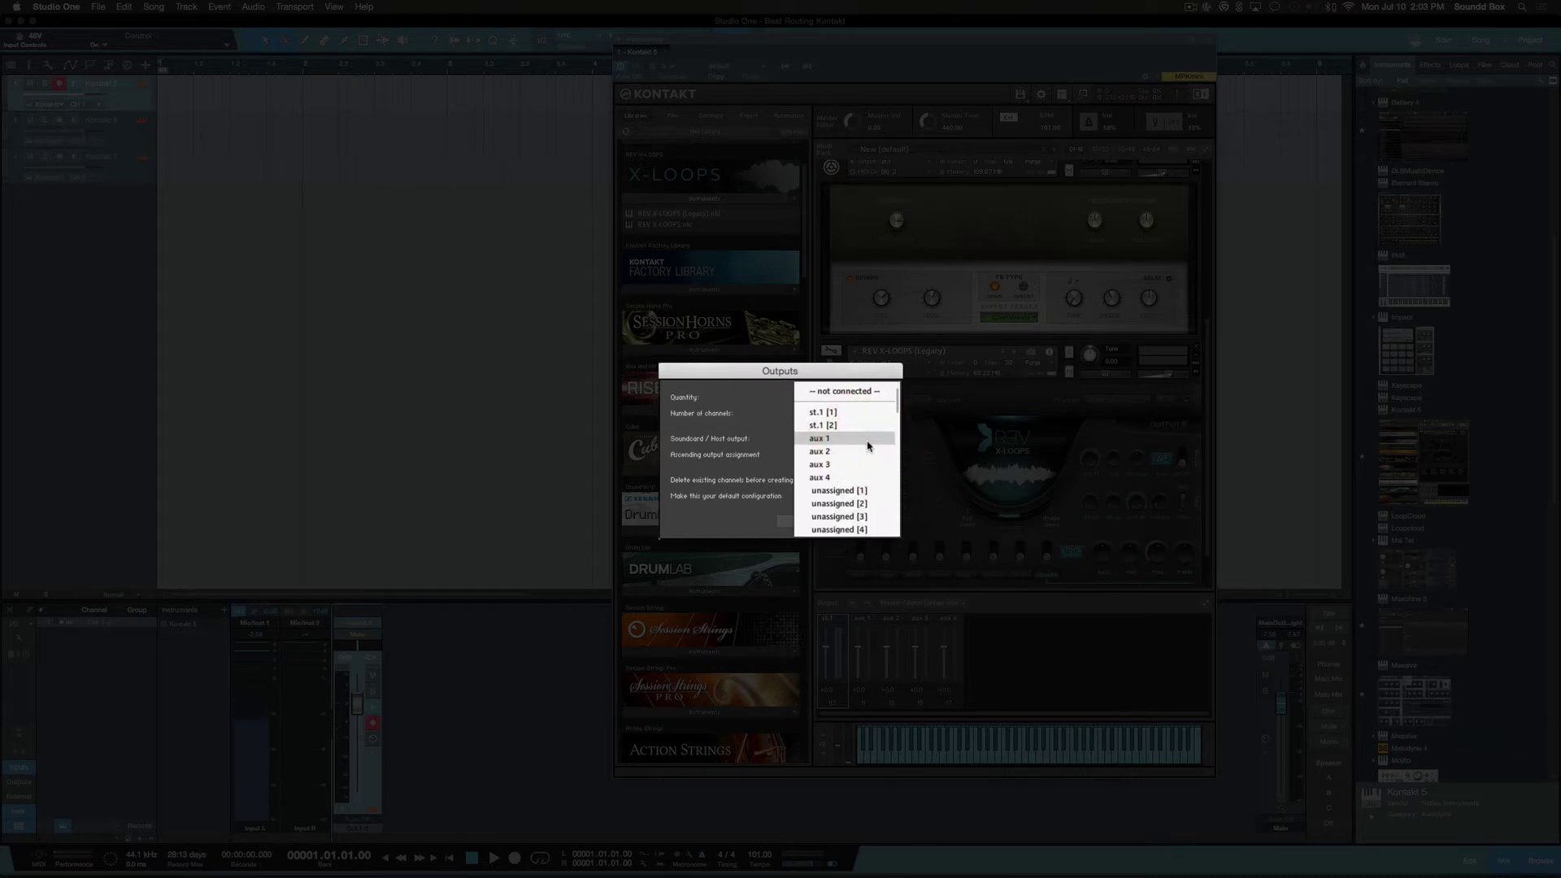
pyautogui.click(859, 413)
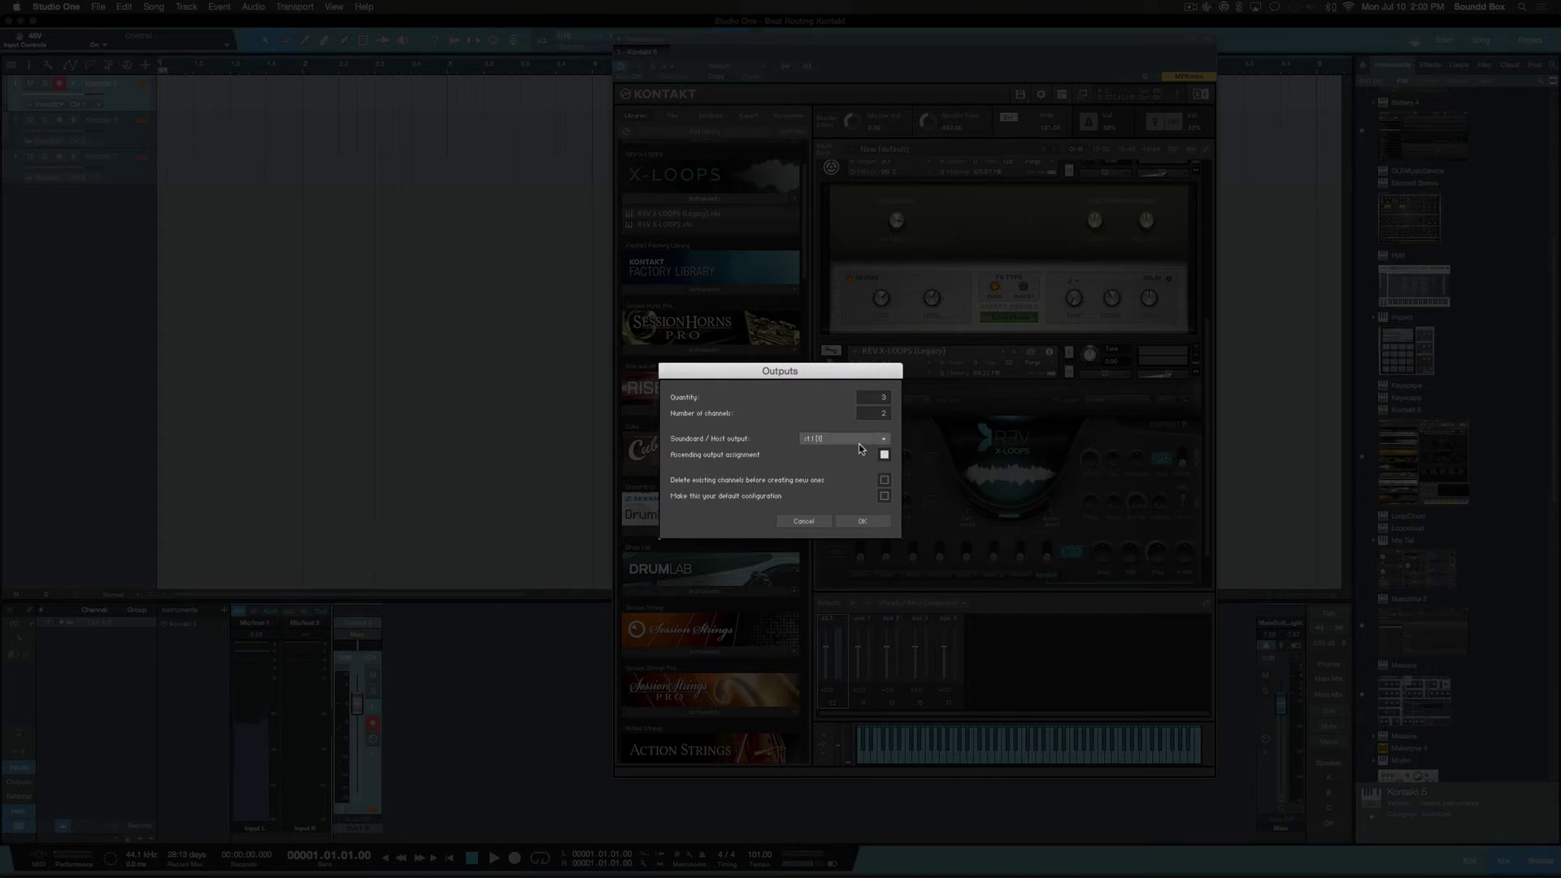
pyautogui.click(885, 455)
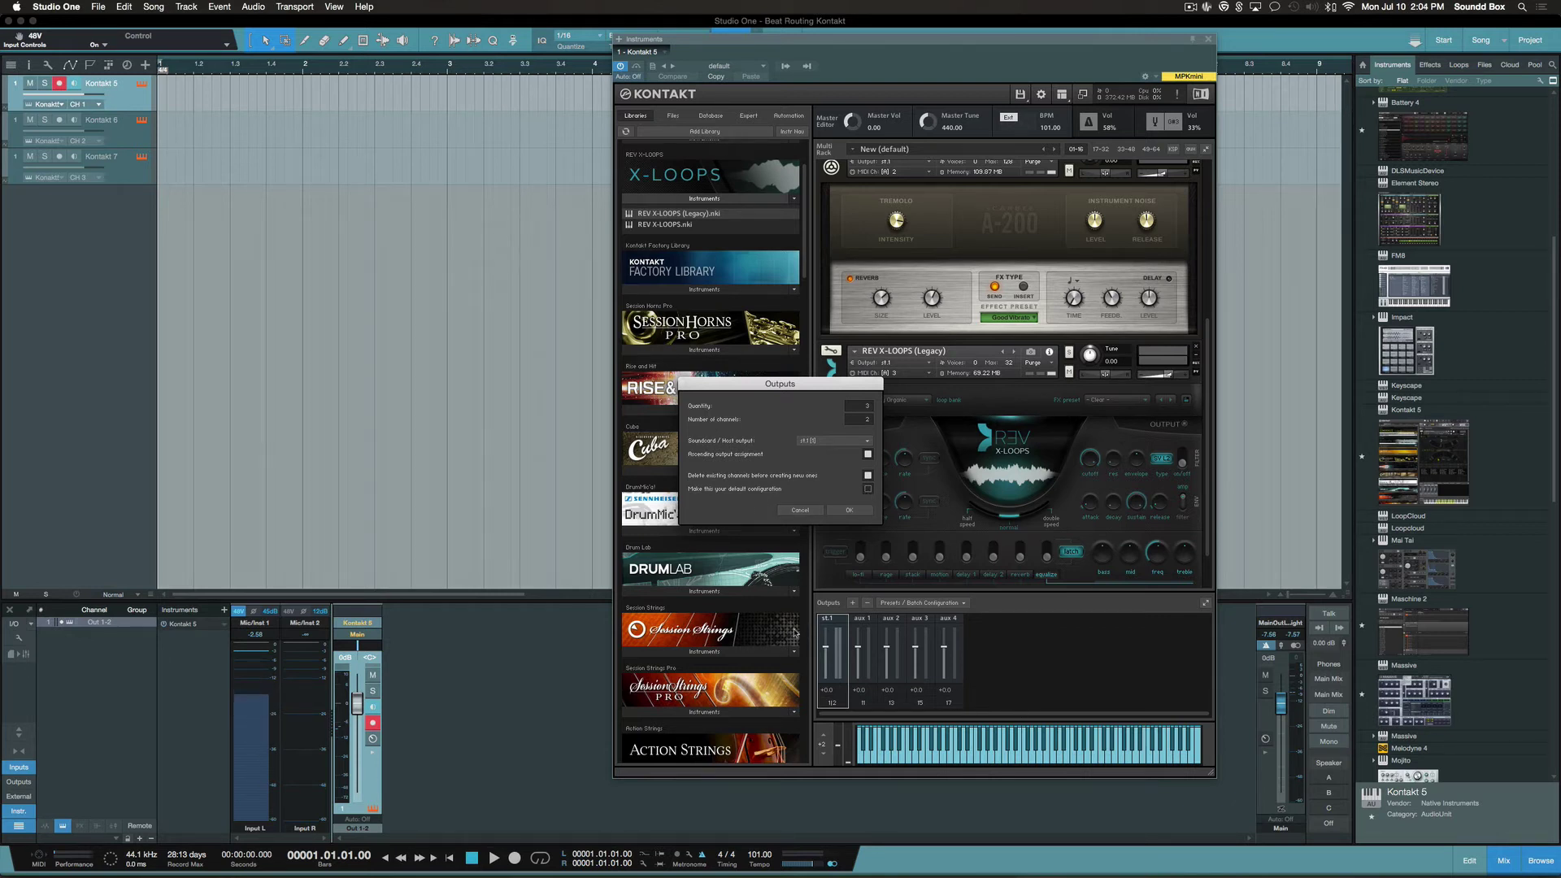
pyautogui.click(838, 512)
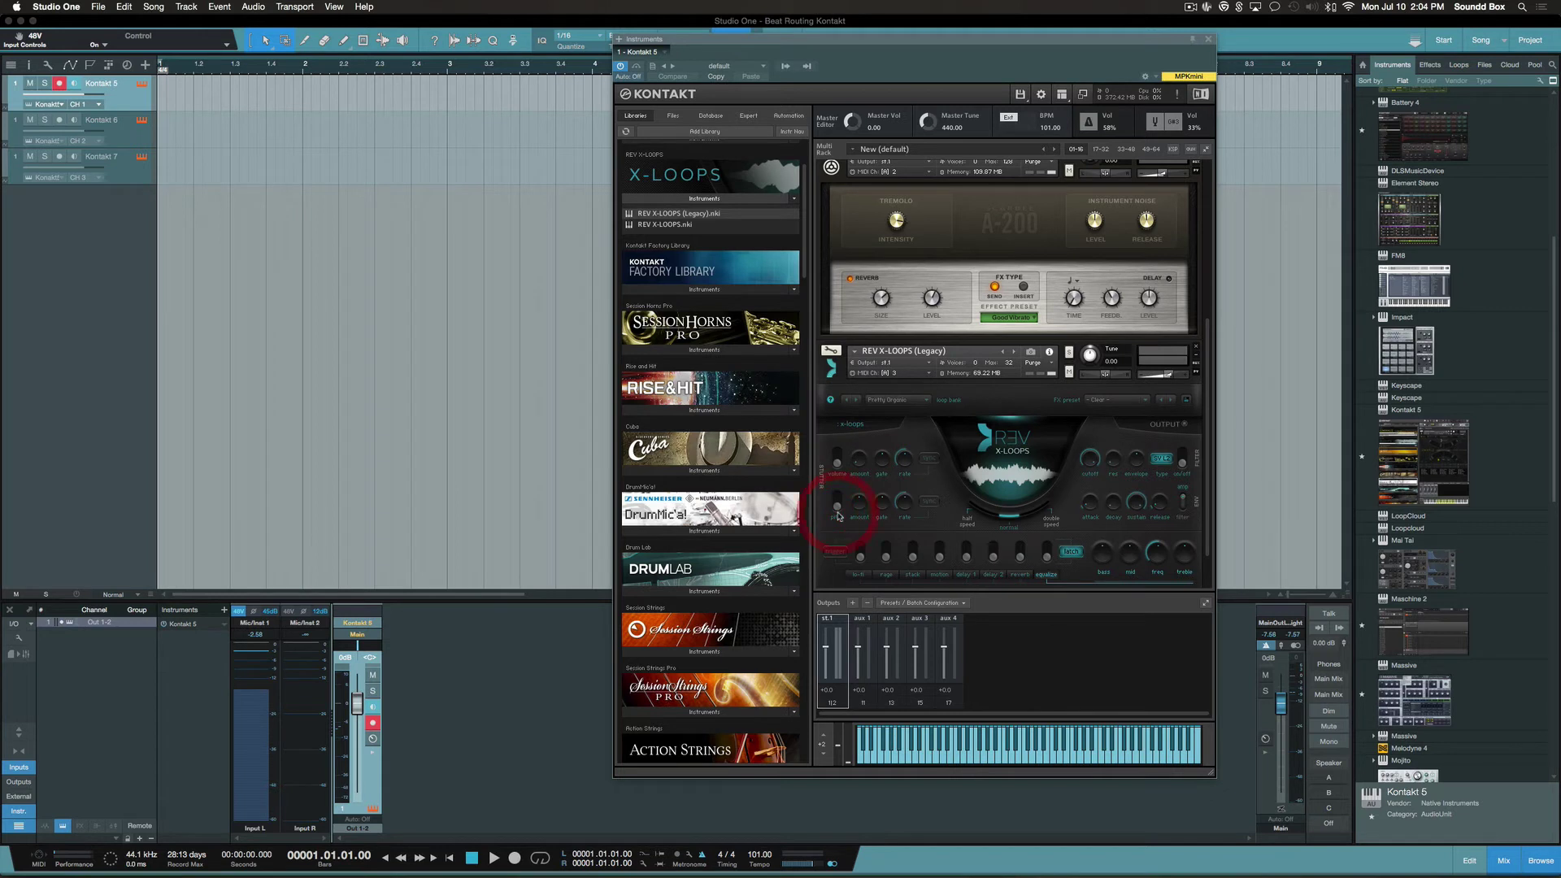
pyautogui.click(832, 704)
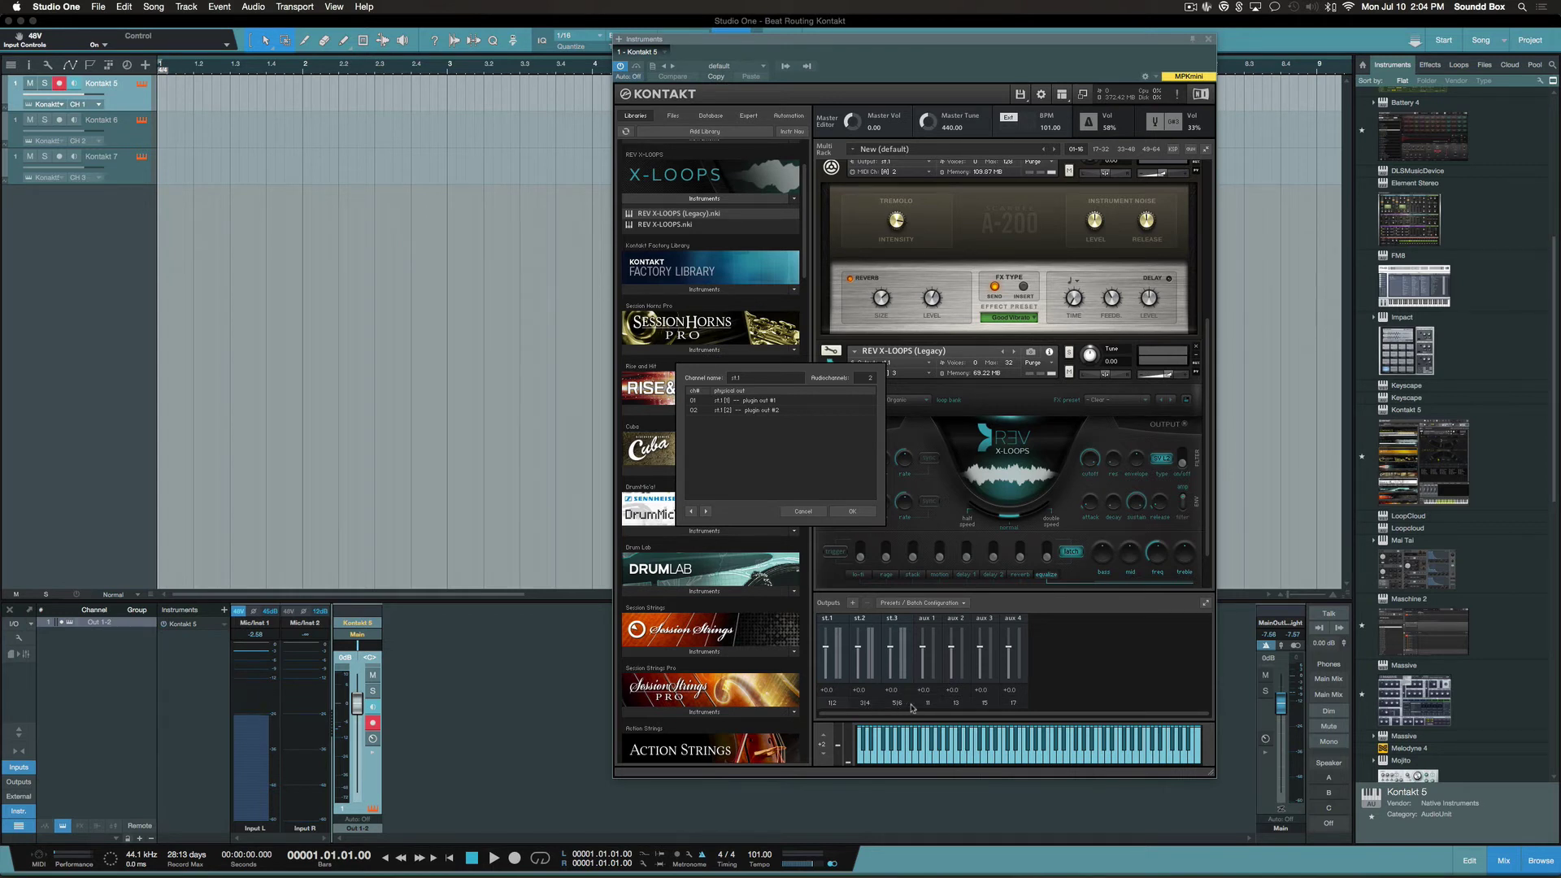
pyautogui.click(802, 512)
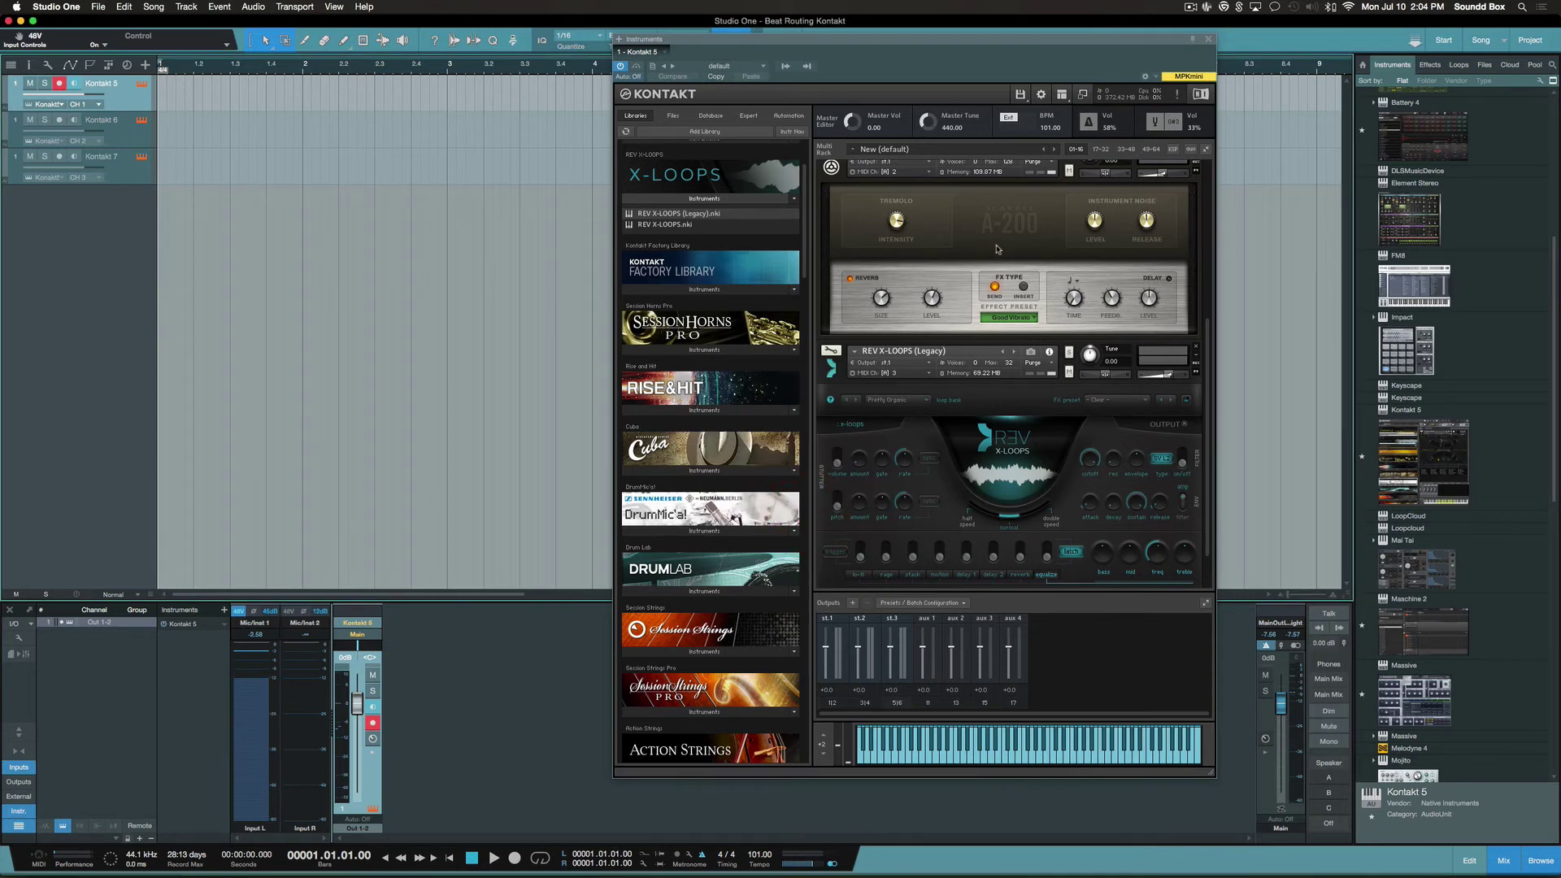
pyautogui.scroll(3, 998, 249)
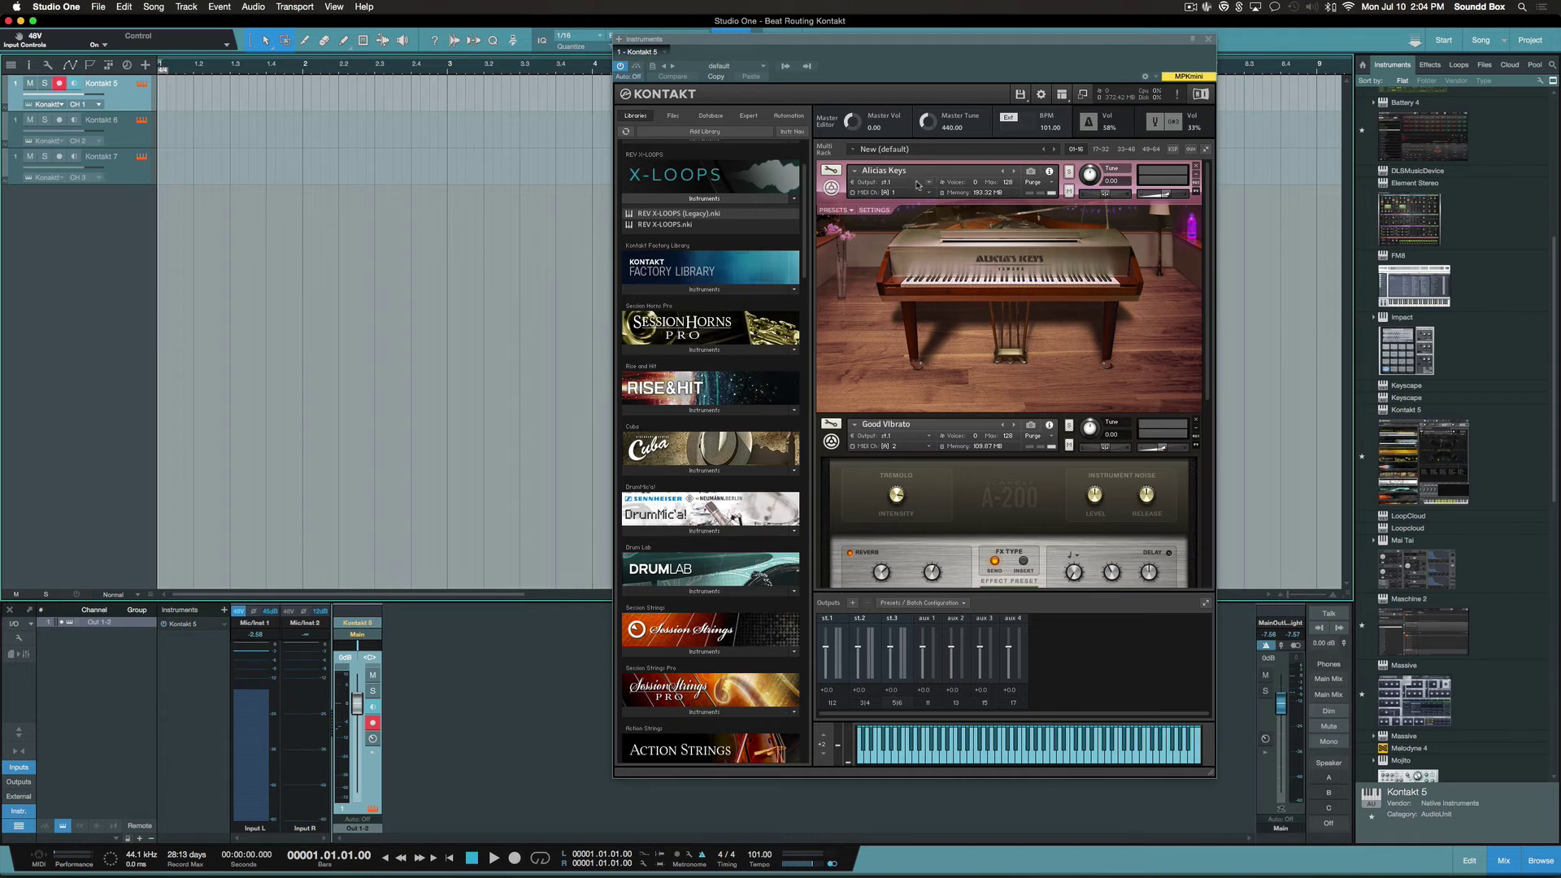
# Switch Good Vibrato's header Output to st.2 and REV X-LOOPS (Legacy)'s to st.3.
pyautogui.scroll(-3, 924, 219)
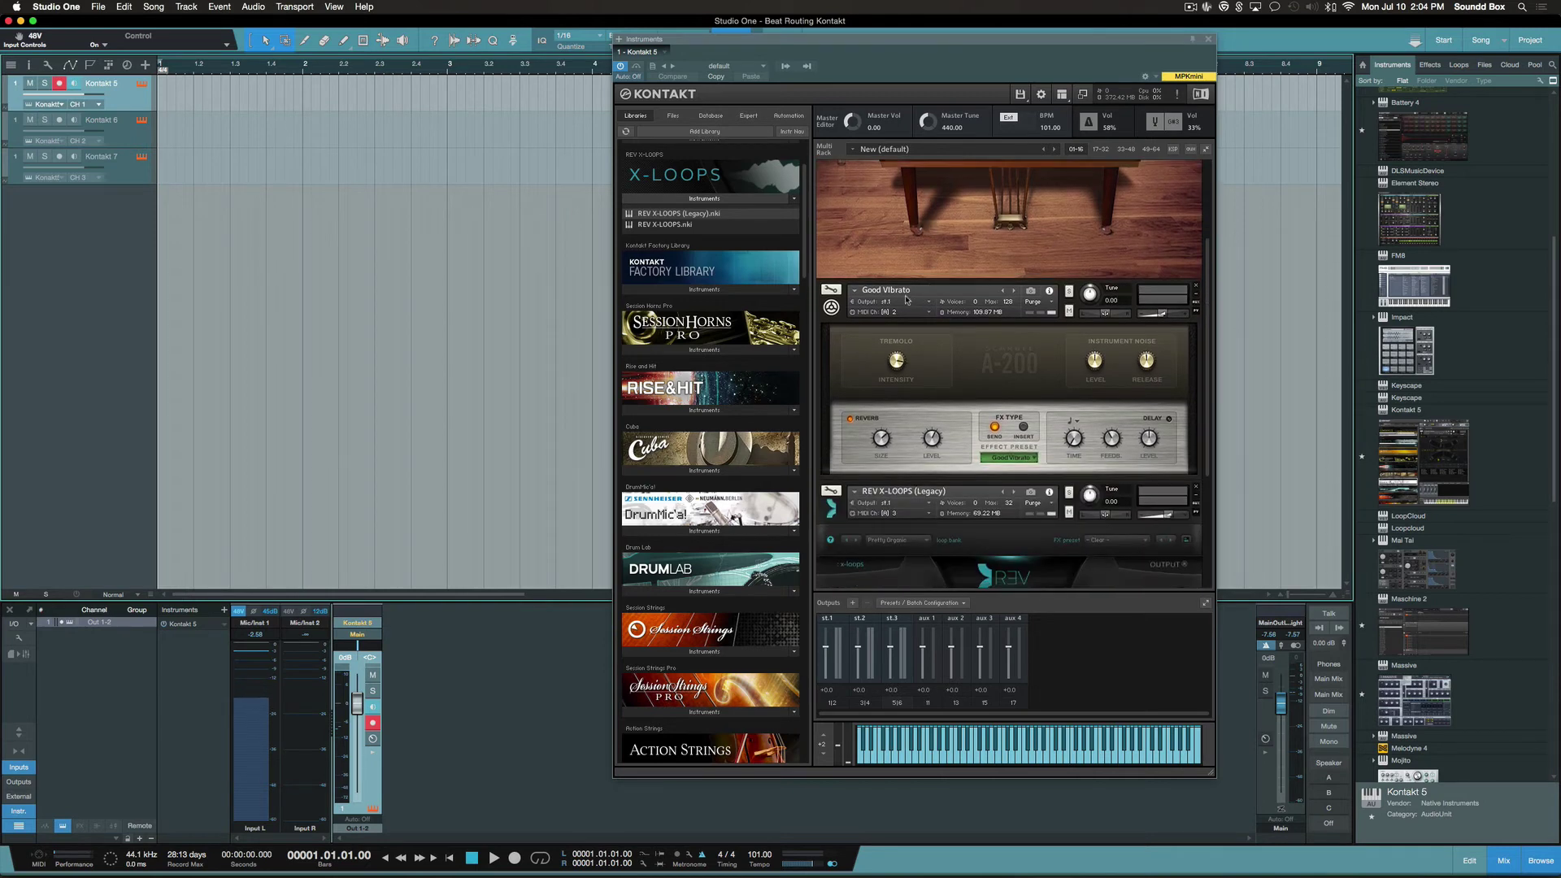
pyautogui.click(908, 304)
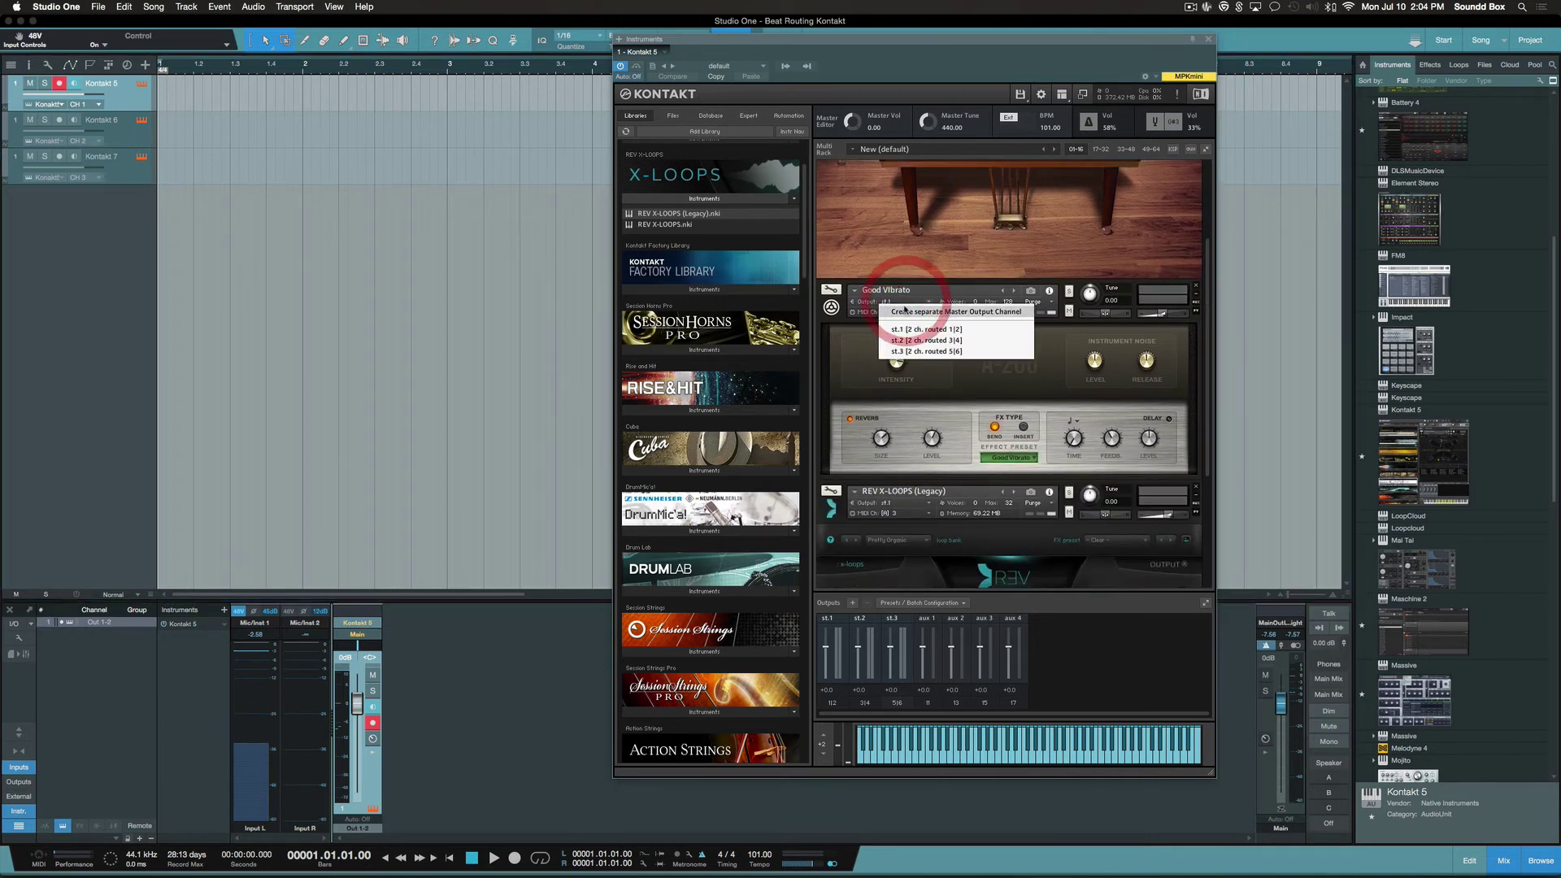
pyautogui.click(939, 341)
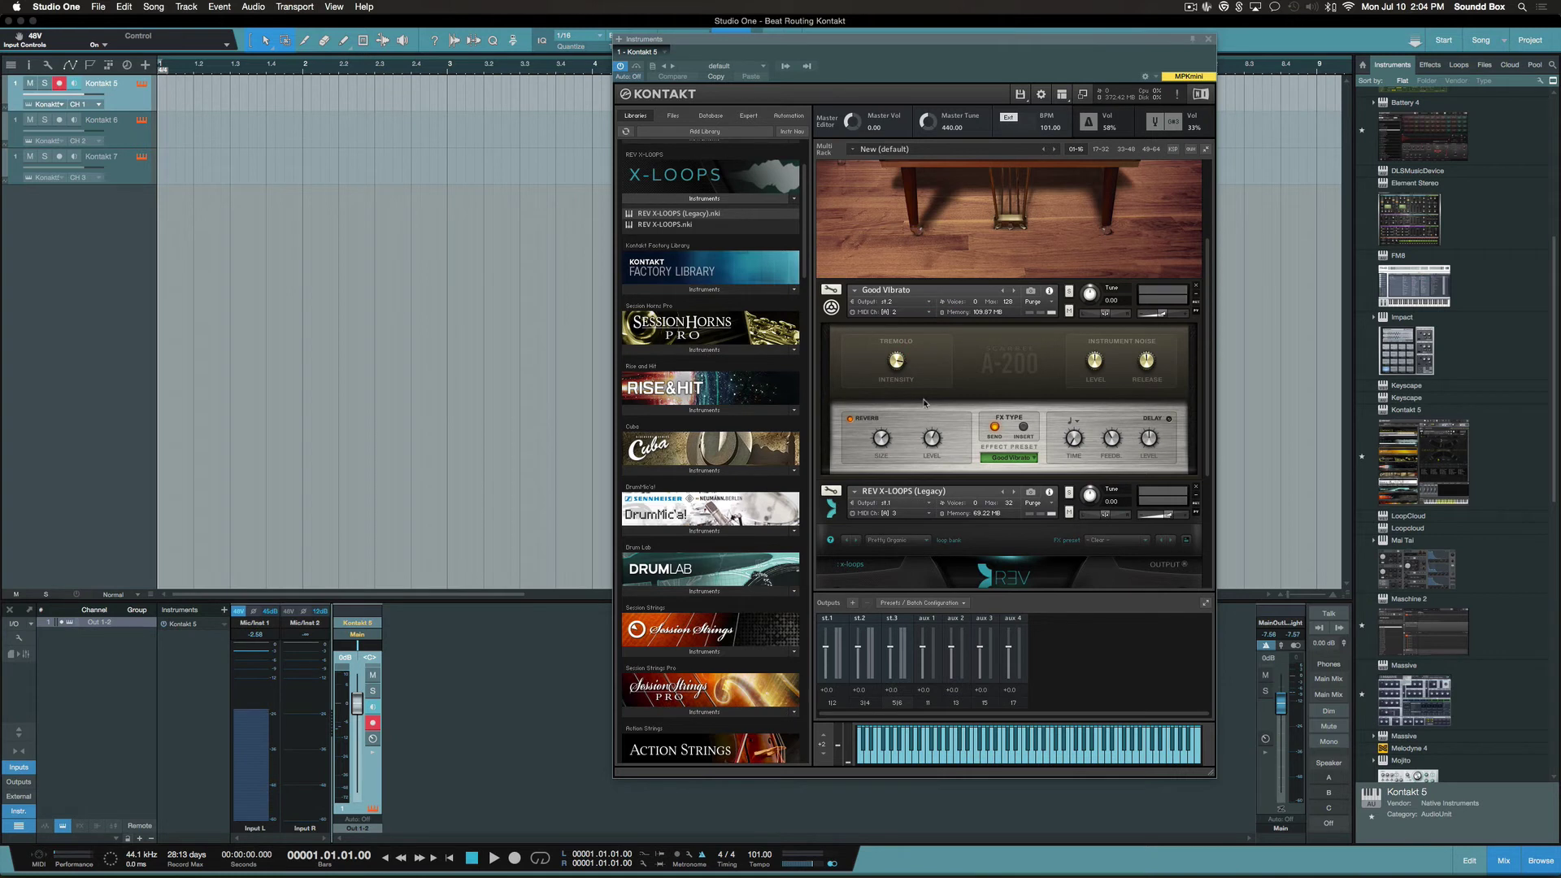
pyautogui.scroll(-3, 918, 439)
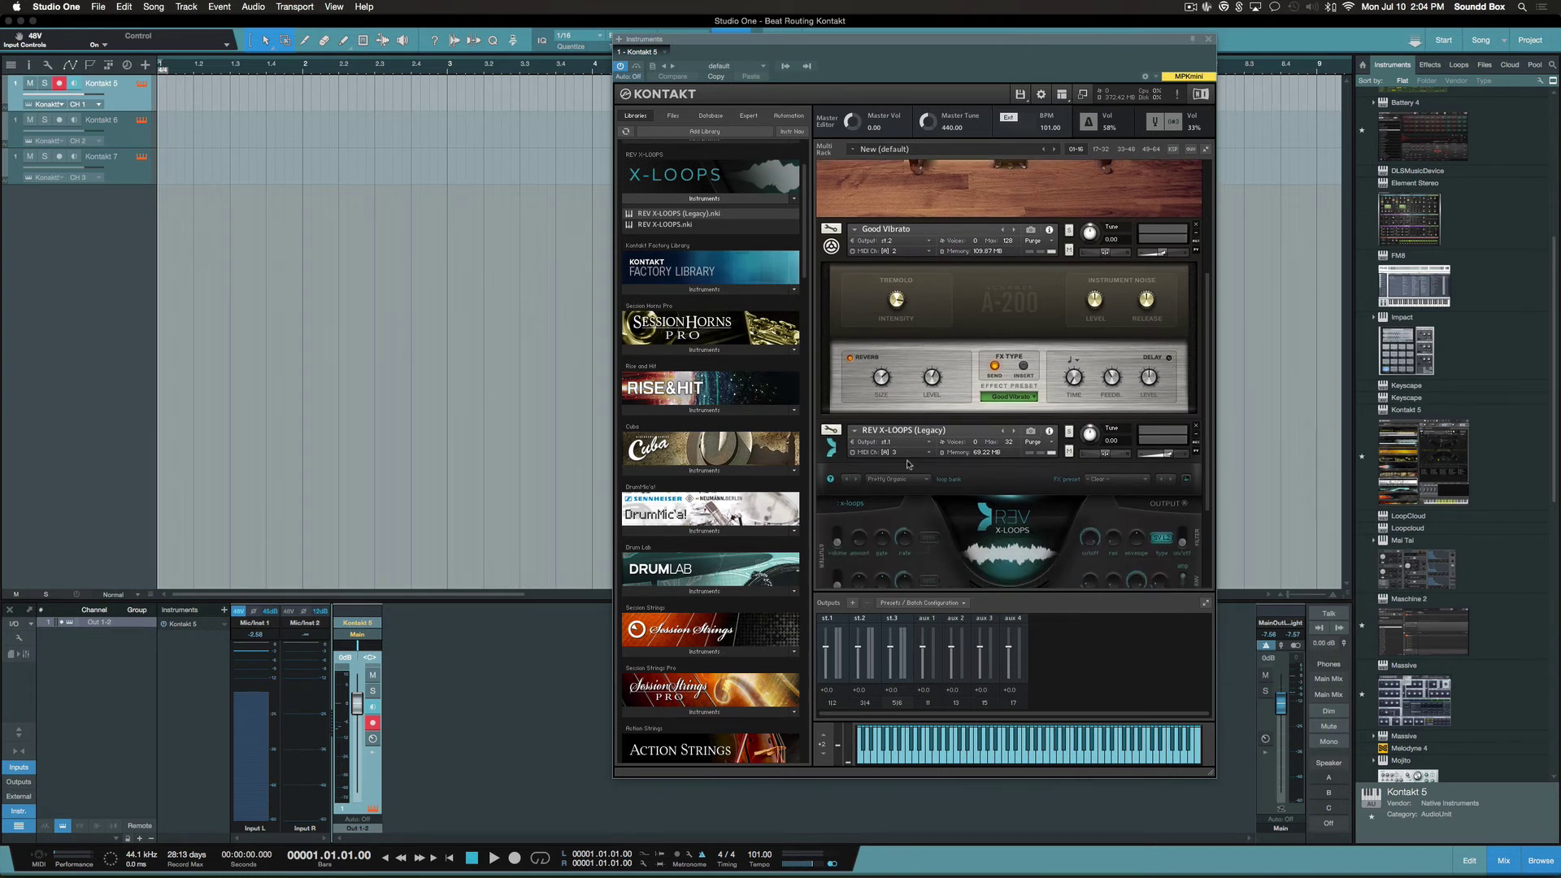
pyautogui.click(898, 442)
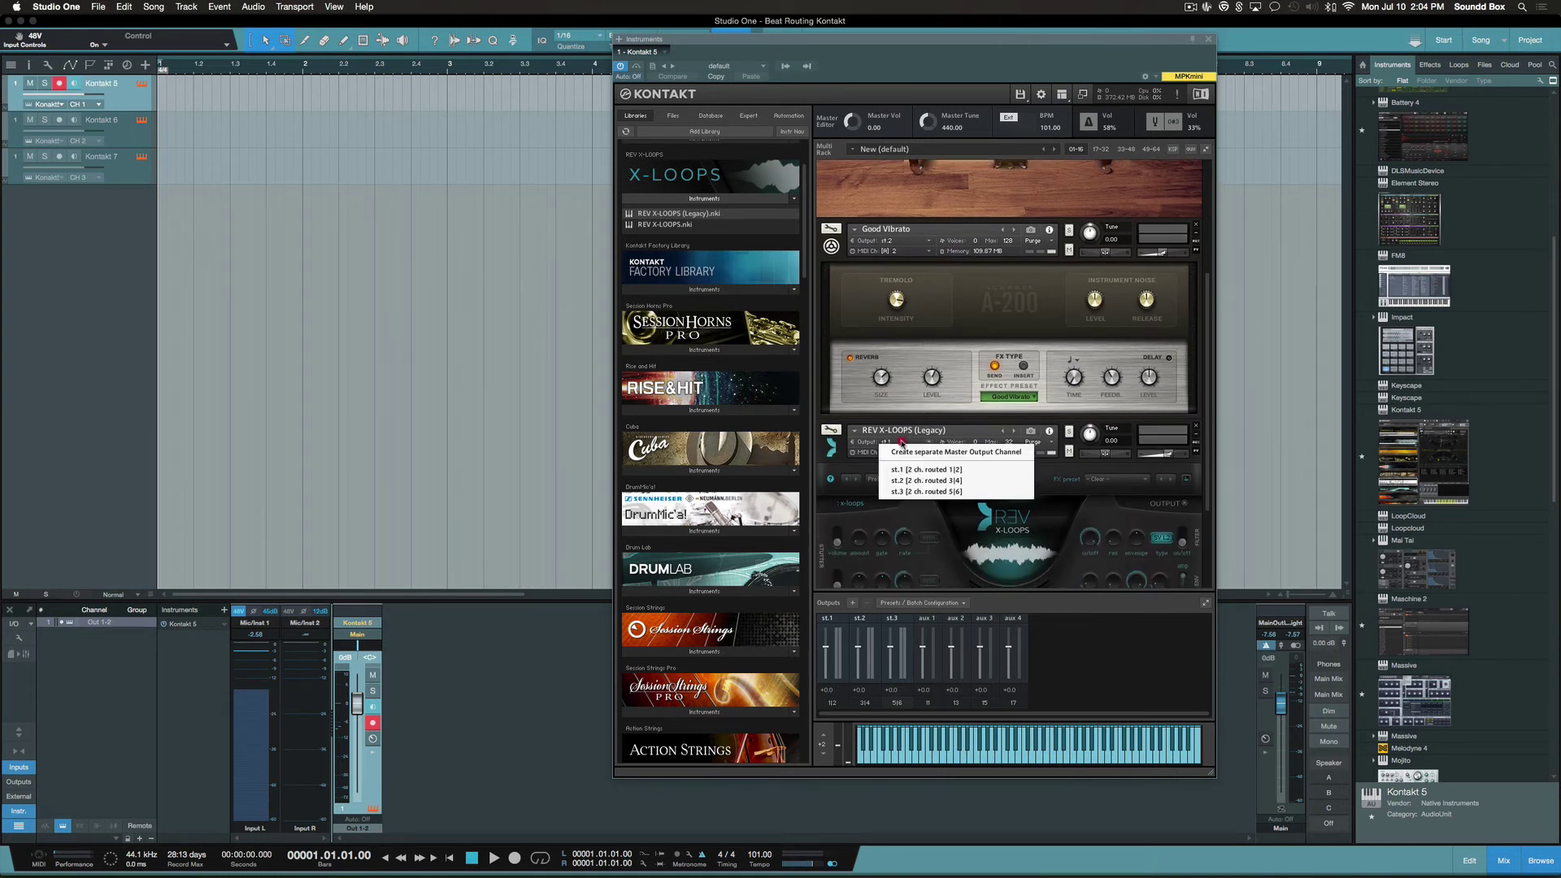
pyautogui.click(925, 491)
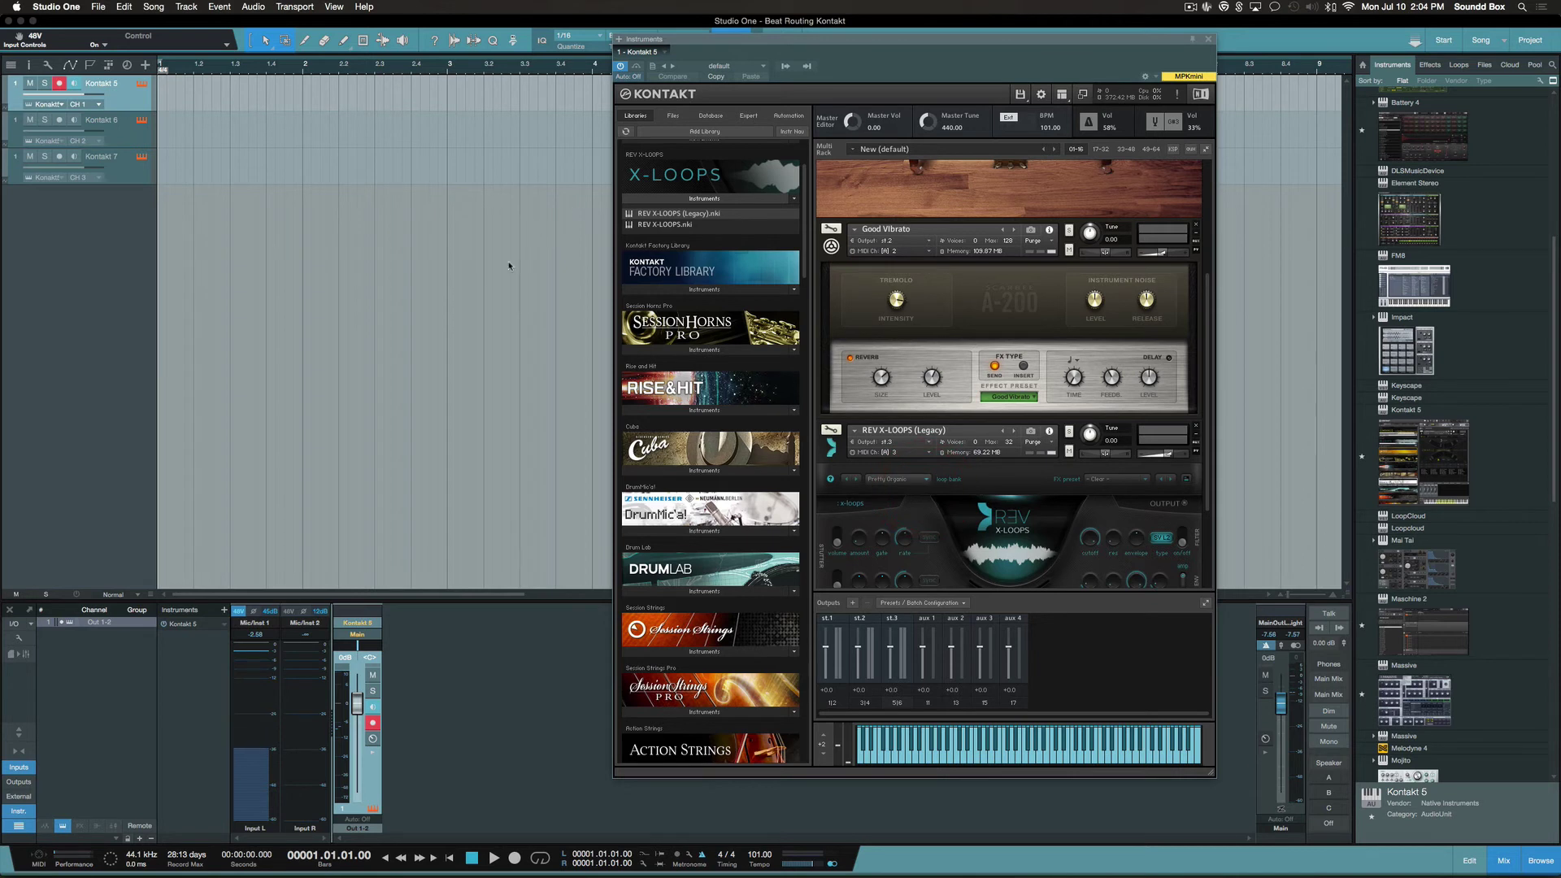
# Enable Out 3-4 and Out 5-6 in the Instruments window's output list.
pyautogui.click(106, 128)
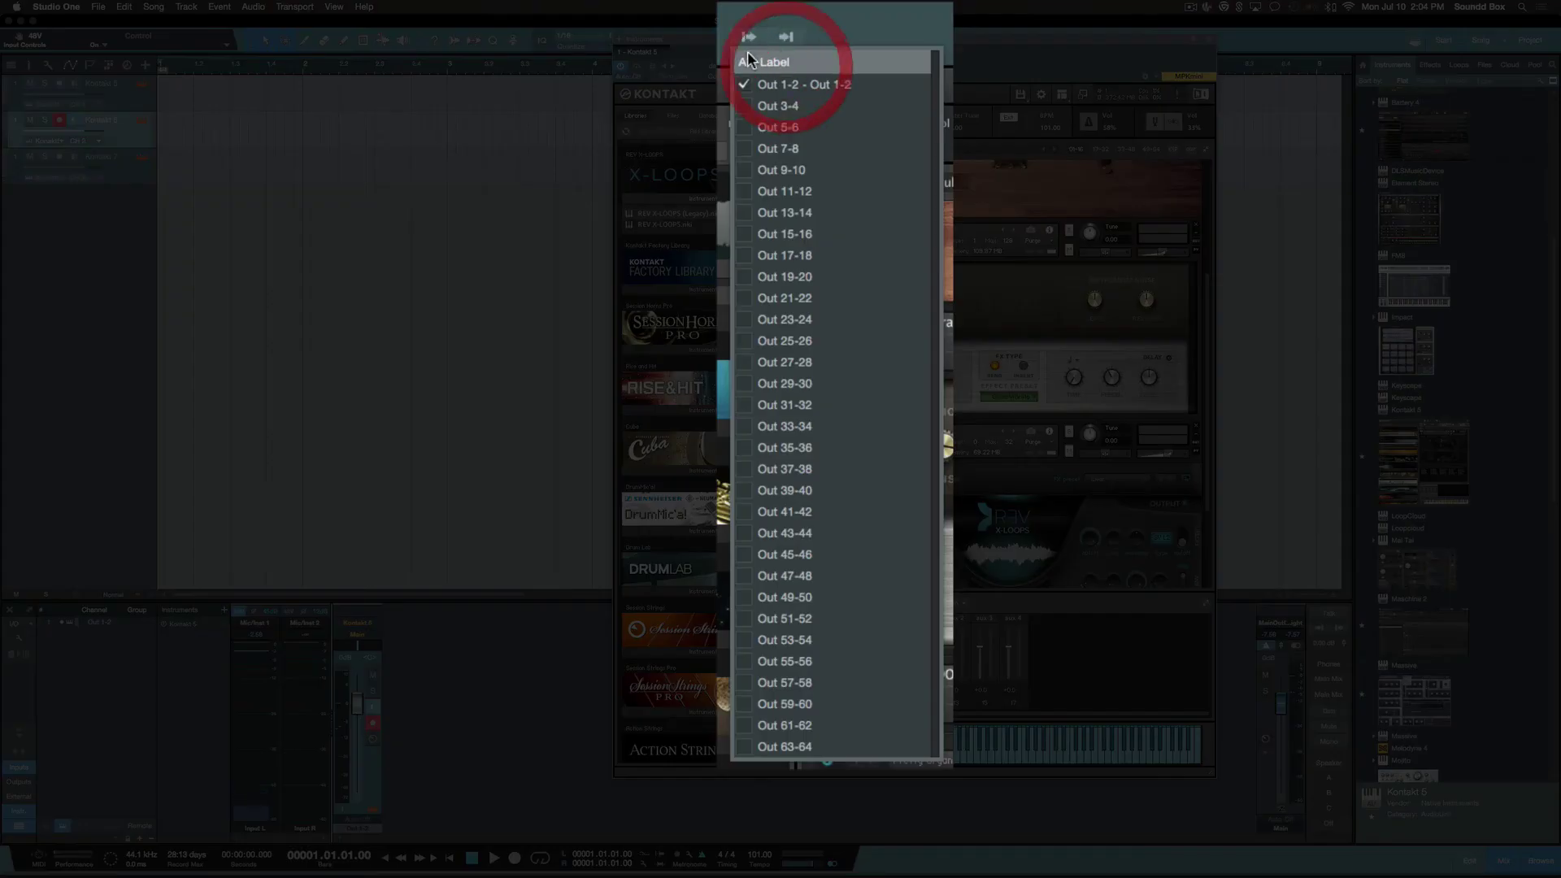
pyautogui.click(745, 106)
pyautogui.click(744, 127)
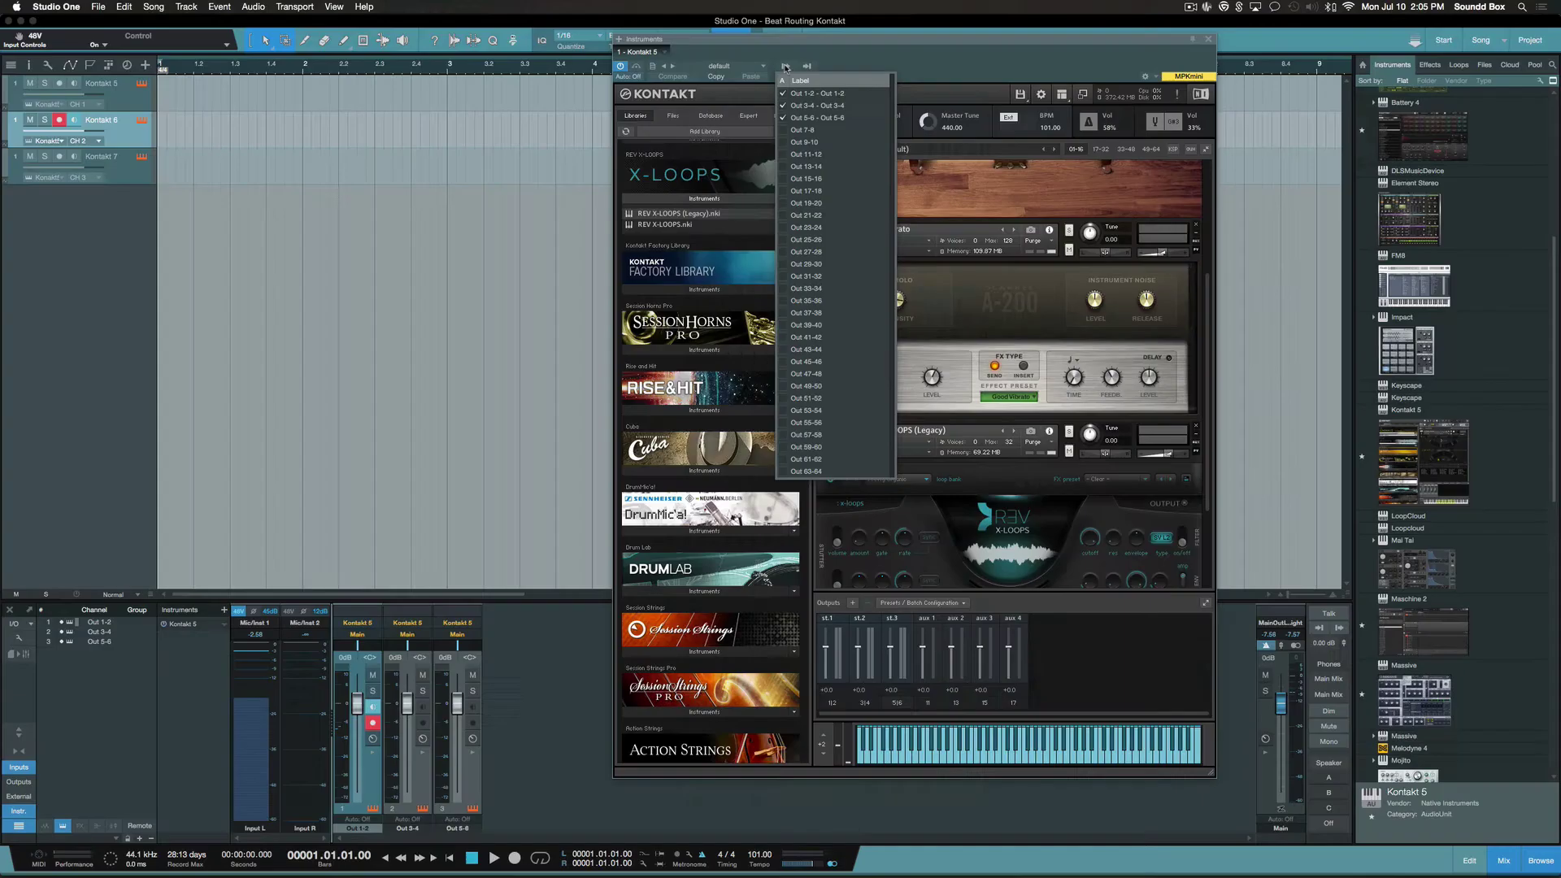
pyautogui.click(786, 66)
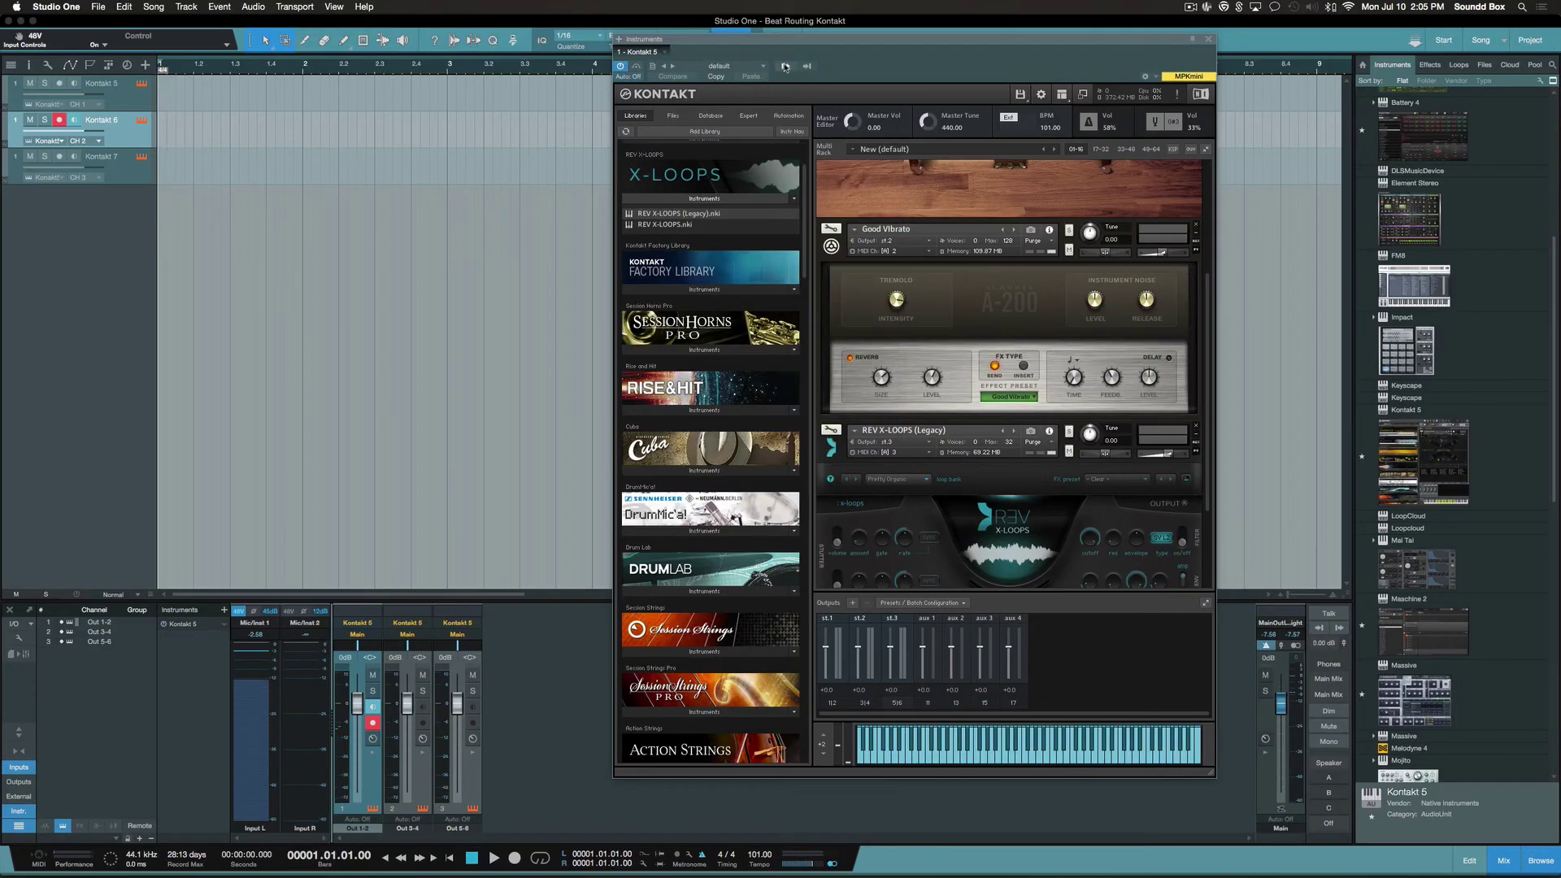
pyautogui.click(786, 67)
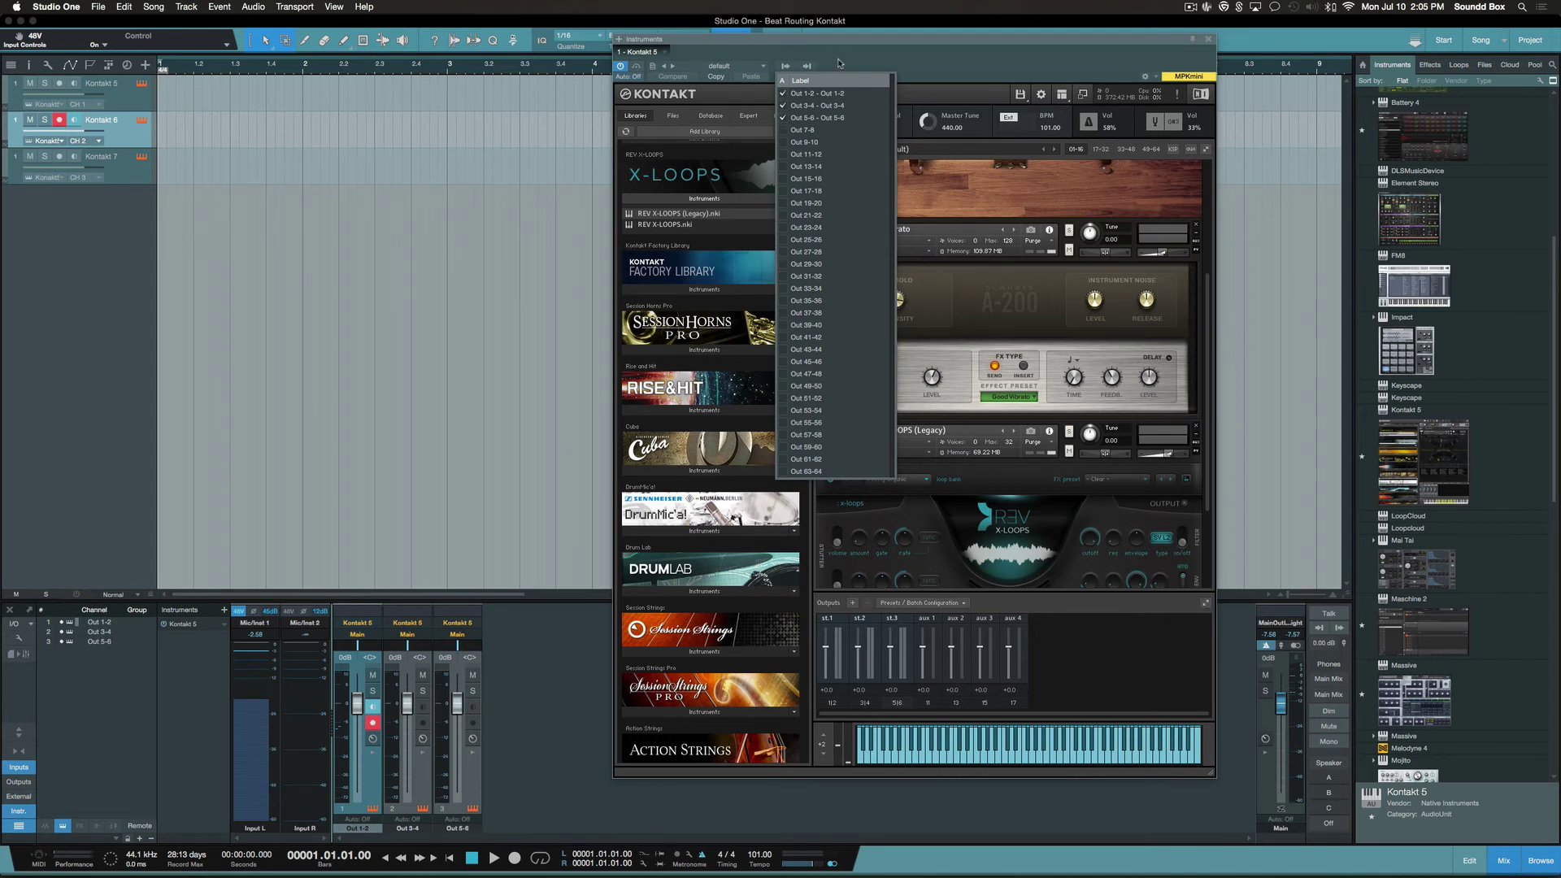
pyautogui.click(839, 63)
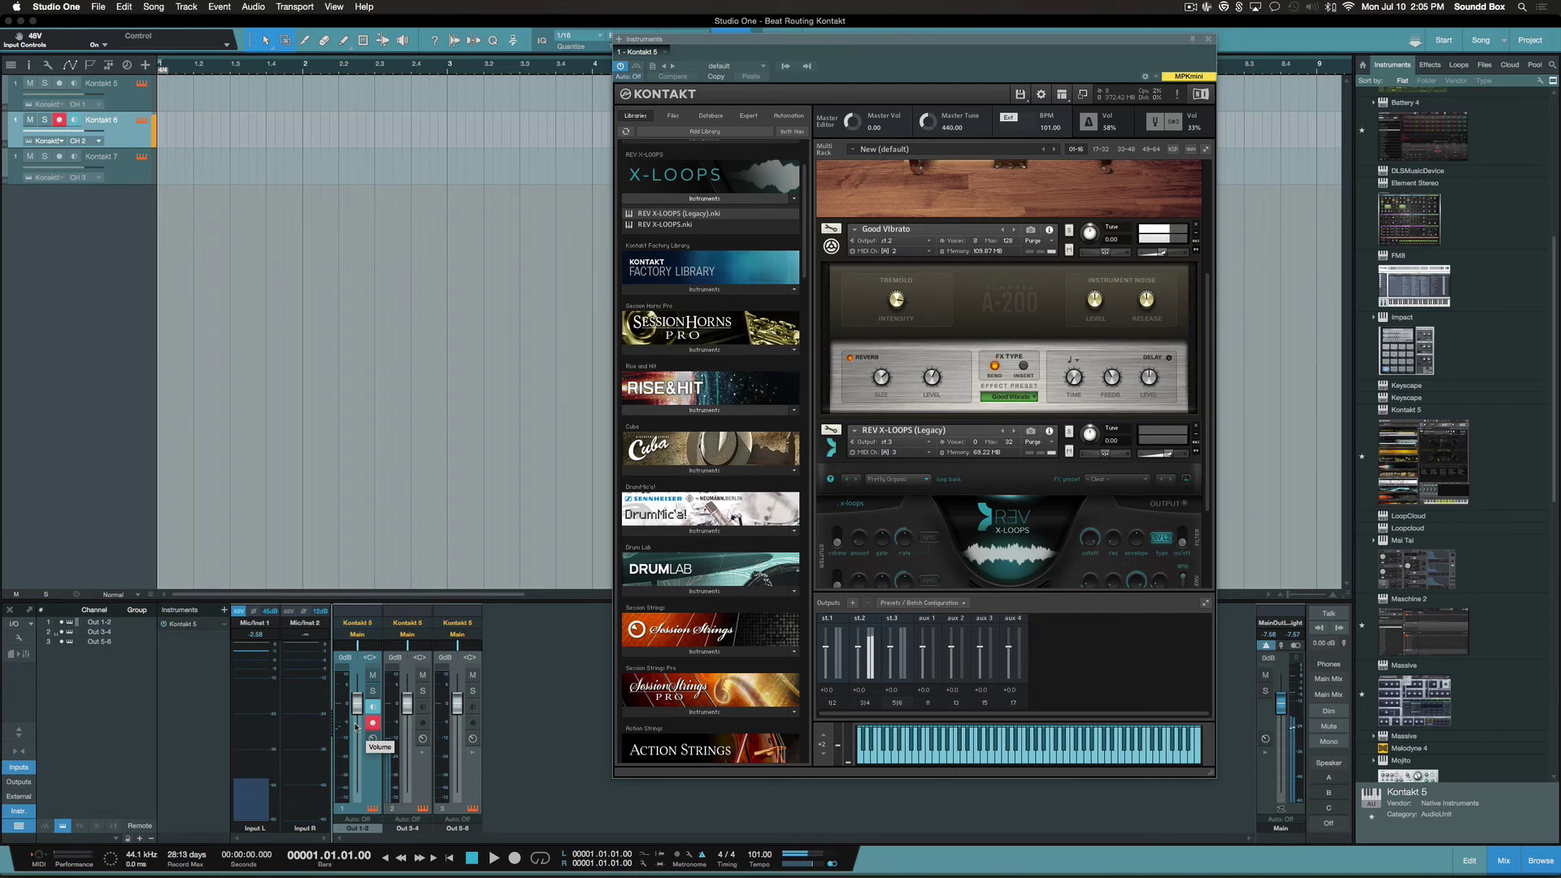
pyautogui.click(420, 795)
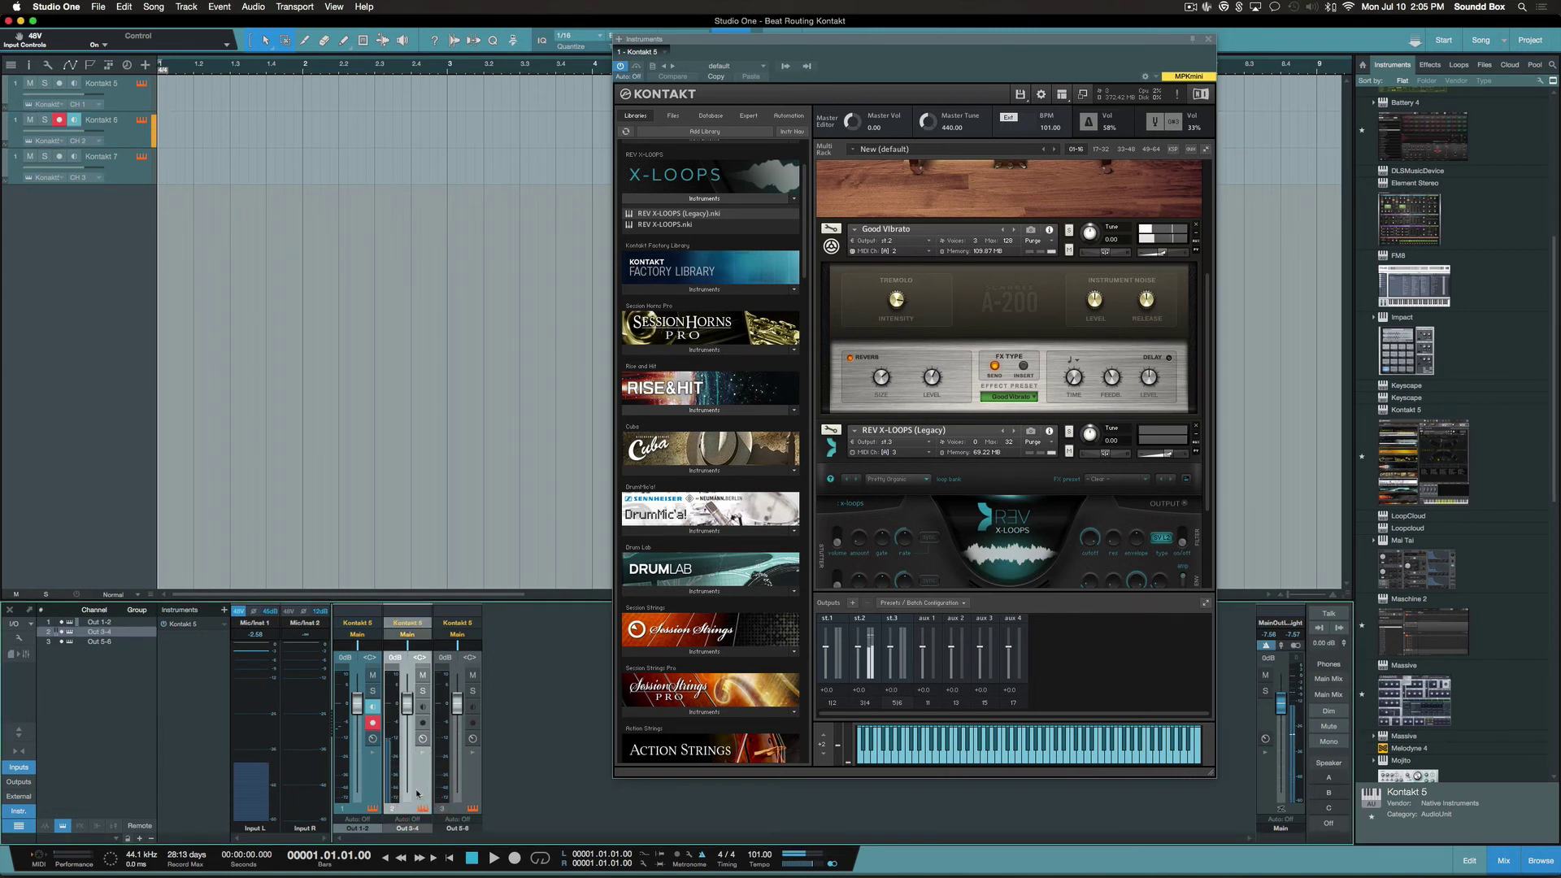
pyautogui.click(124, 175)
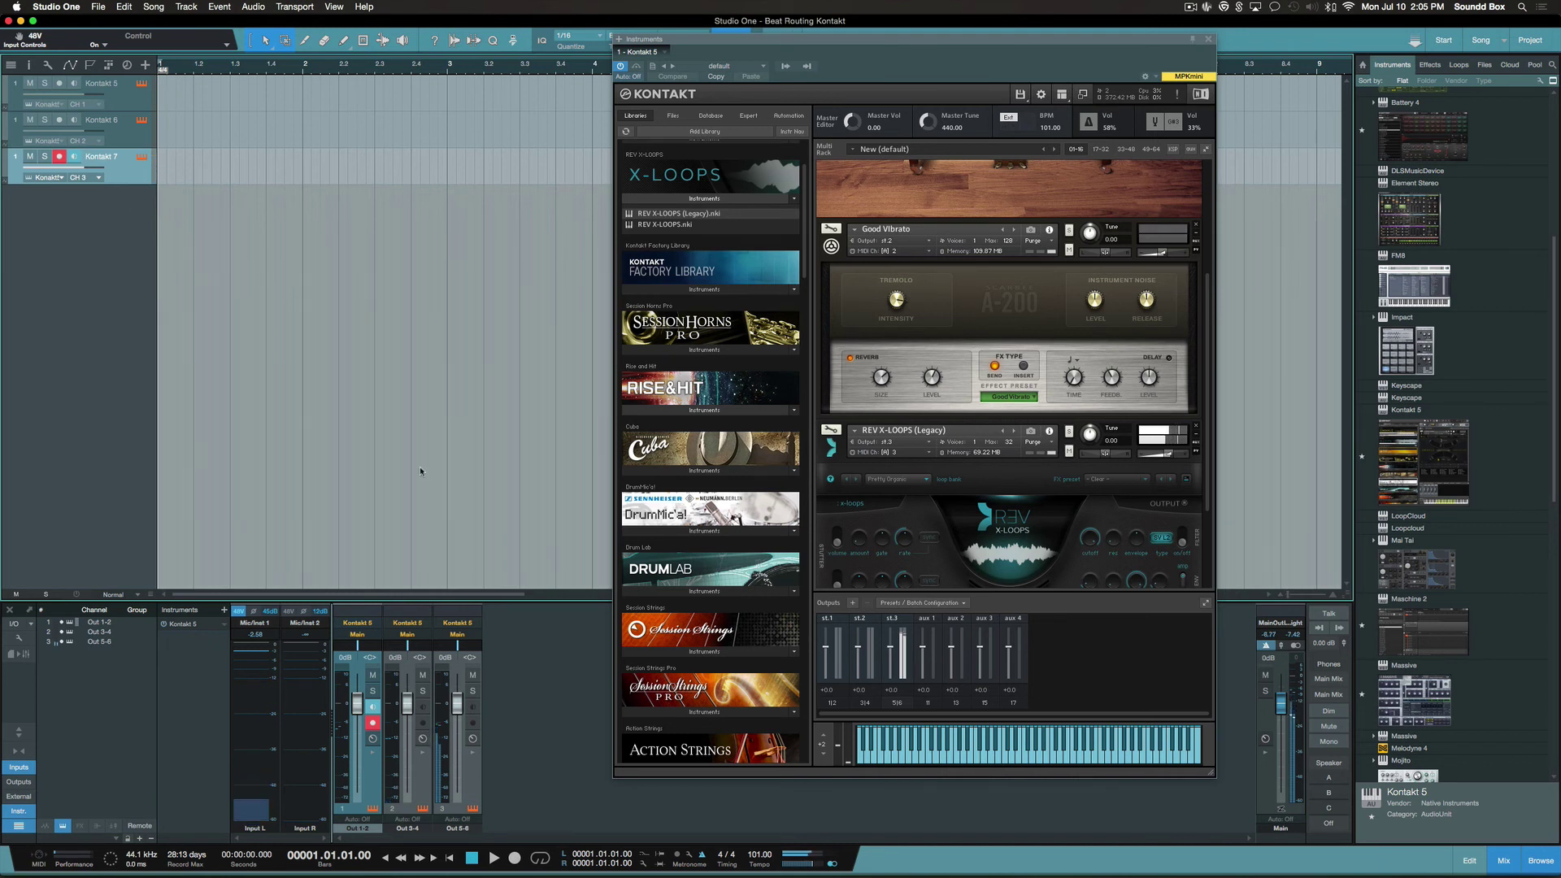
pyautogui.click(905, 700)
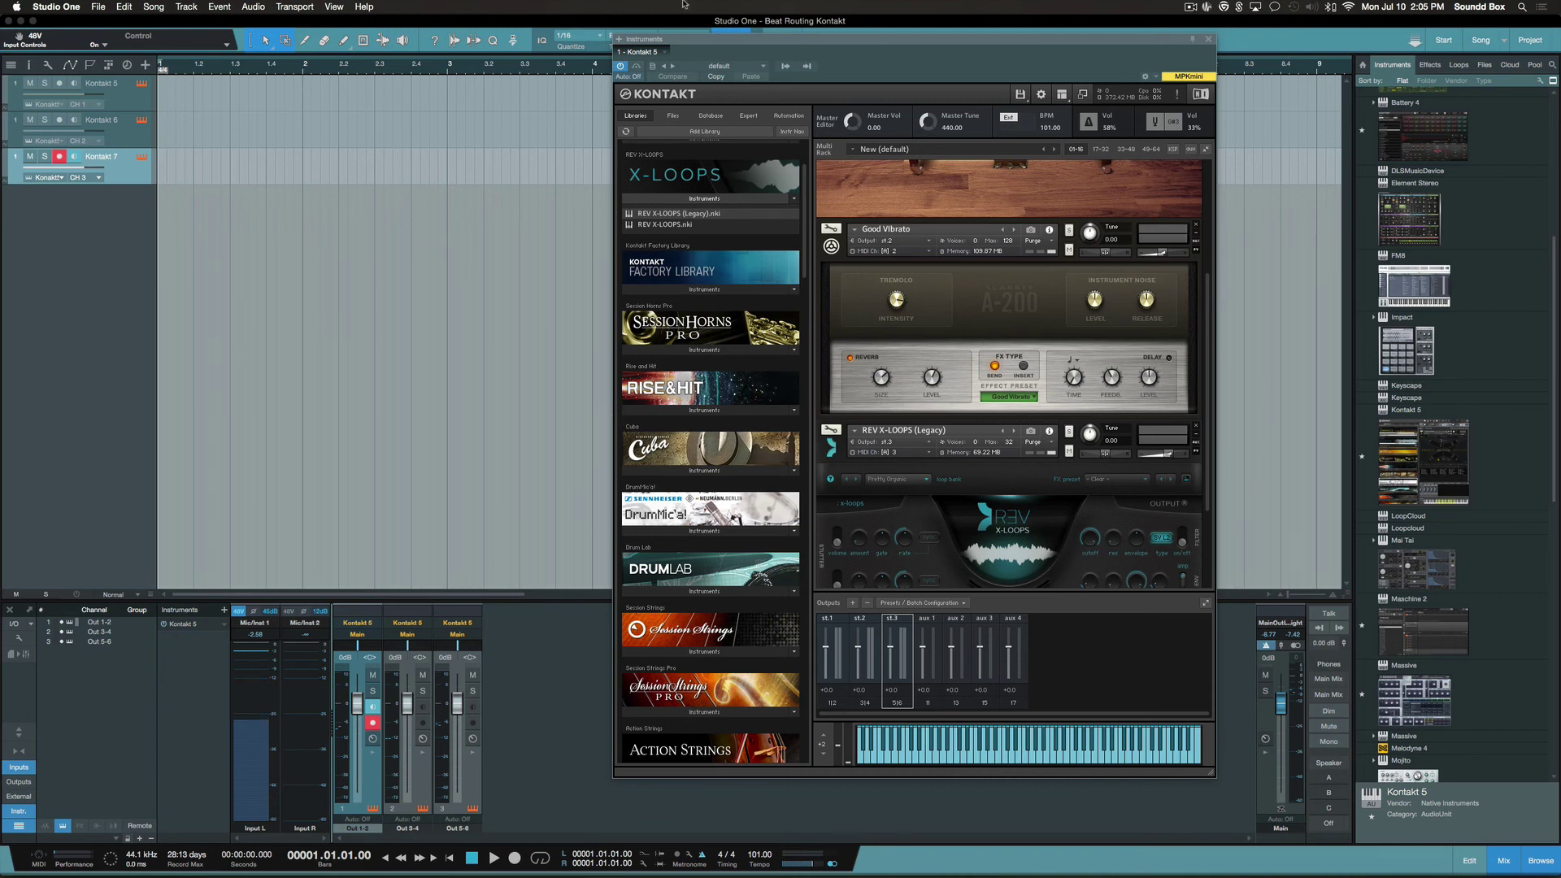
# Reposition the Kontakt Instruments window lower and to the left on screen.
pyautogui.moveTo(744, 42); pyautogui.dragTo(689, 114)
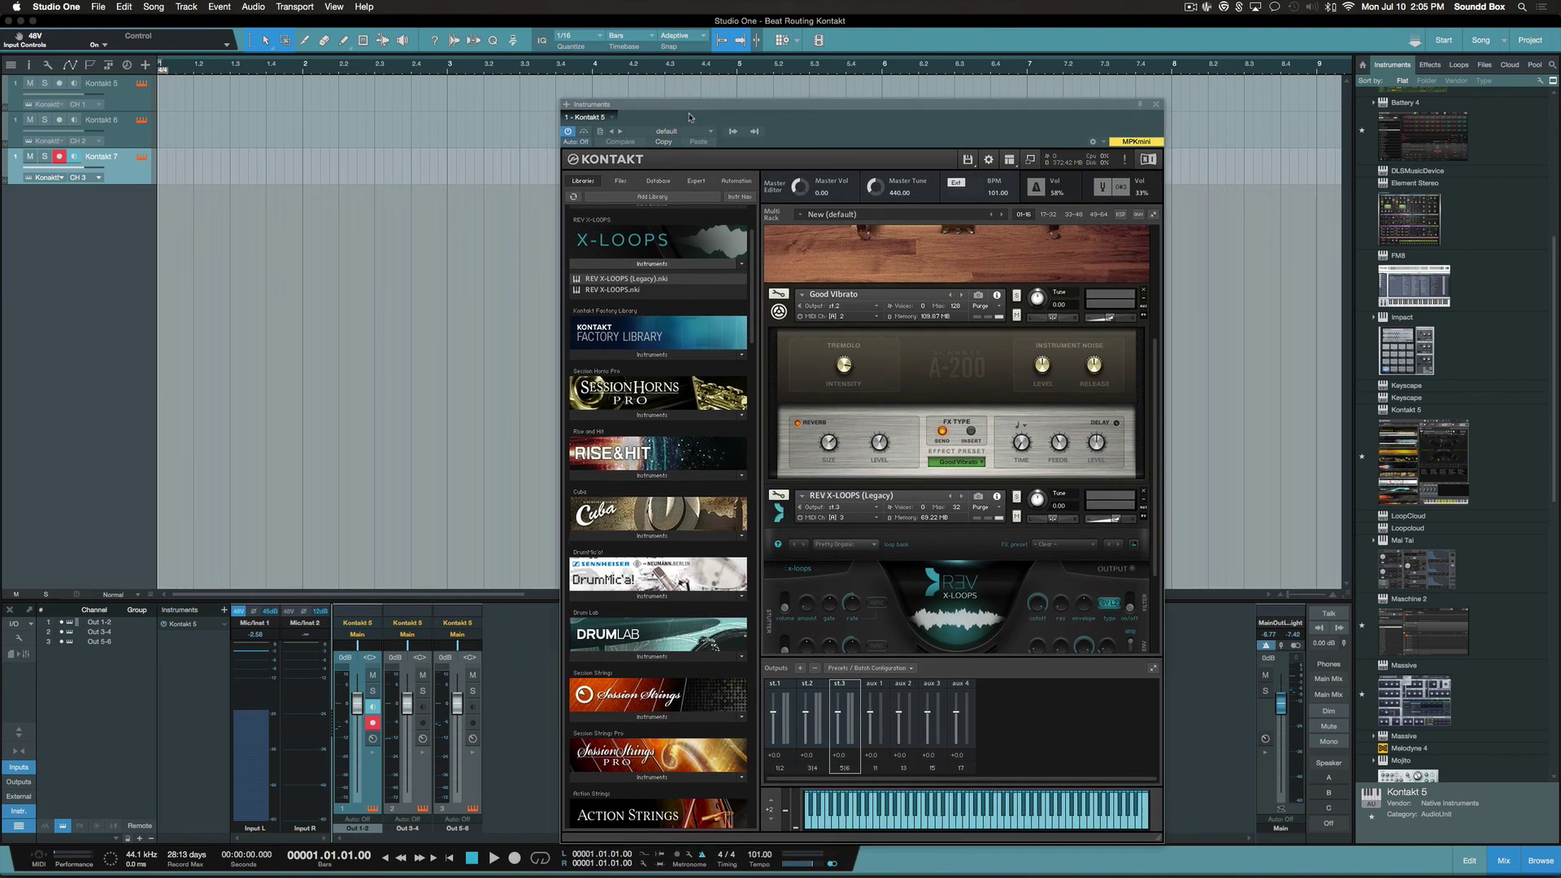